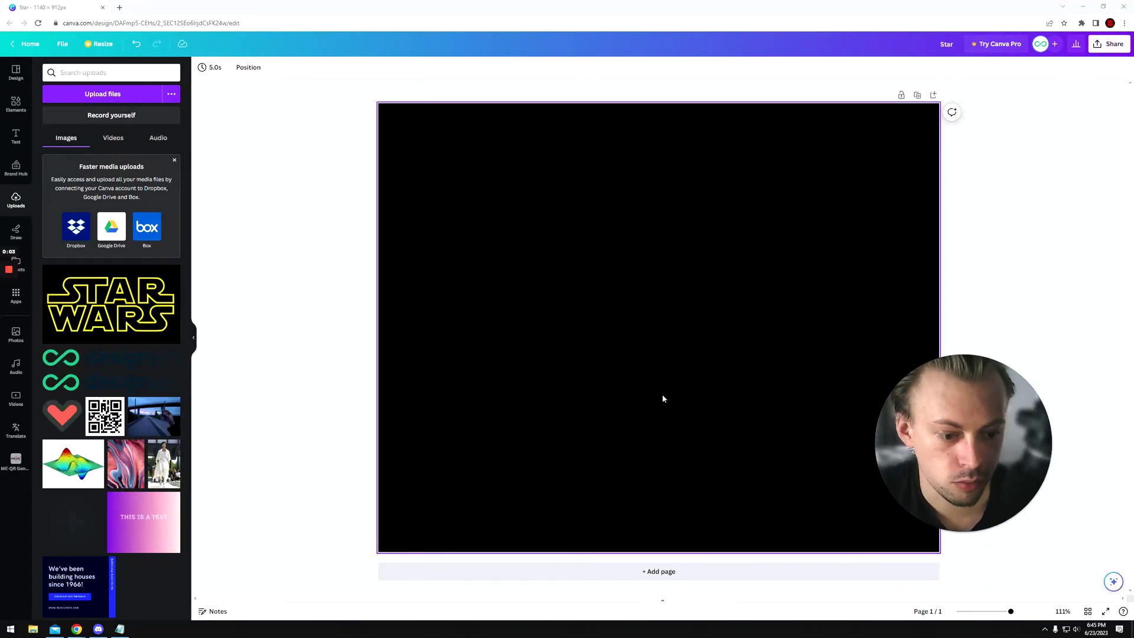
# - Place the uploaded Star Wars logo on the black page, shrink it and position it in the lower centre
pyautogui.moveTo(100, 301); pyautogui.dragTo(622, 276)
pyautogui.click(642, 432)
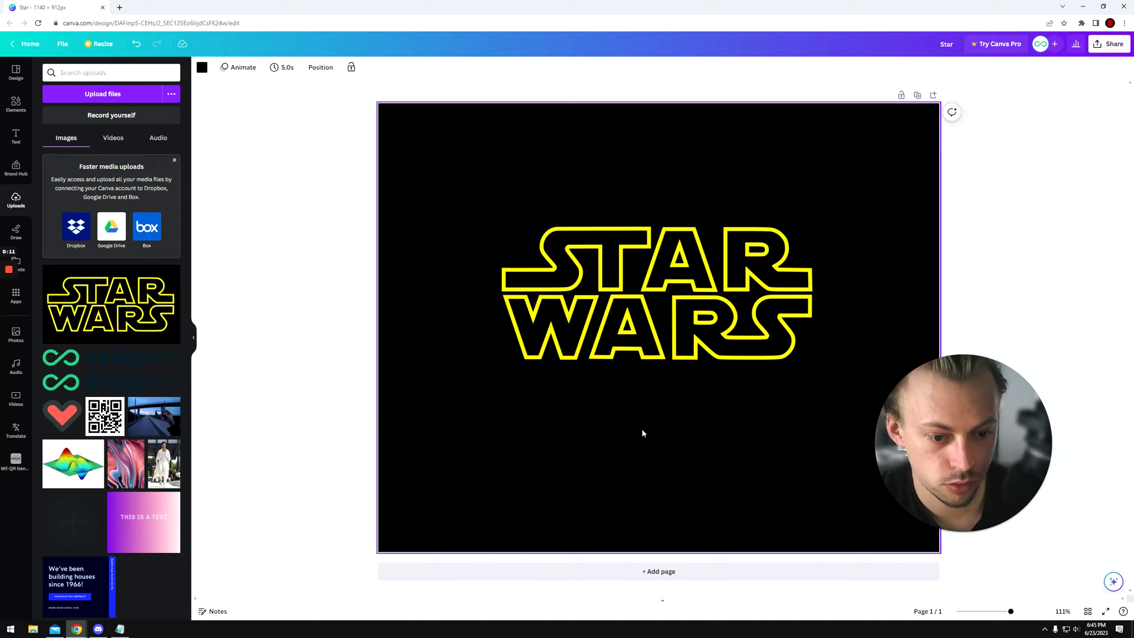
pyautogui.moveTo(910, 438); pyautogui.dragTo(939, 450)
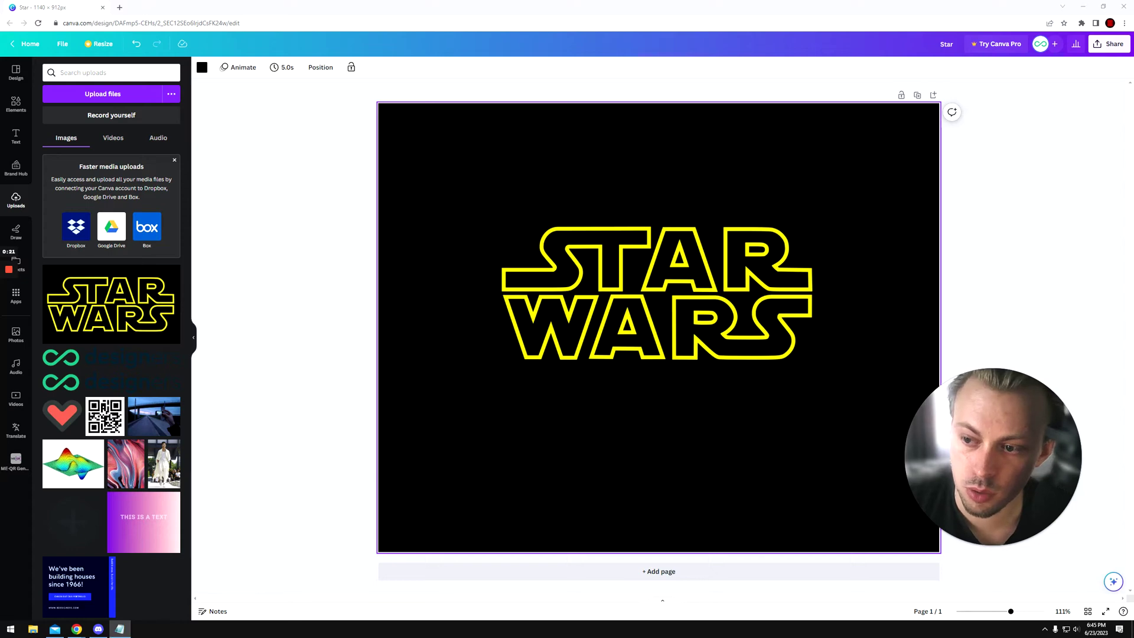
pyautogui.moveTo(653, 295); pyautogui.dragTo(654, 385)
pyautogui.moveTo(494, 285); pyautogui.dragTo(625, 362)
pyautogui.moveTo(703, 397); pyautogui.dragTo(638, 406)
# - Add a heading text box in the upper part of the page and colour it white
pyautogui.click(16, 135)
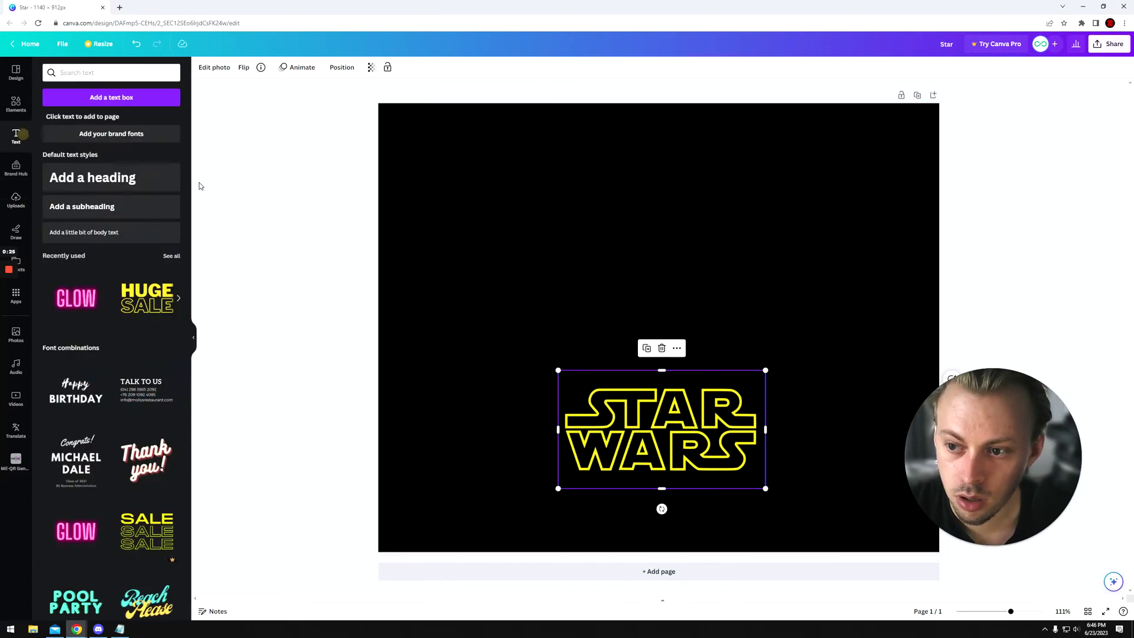
pyautogui.moveTo(94, 177); pyautogui.dragTo(567, 189)
pyautogui.click(623, 292)
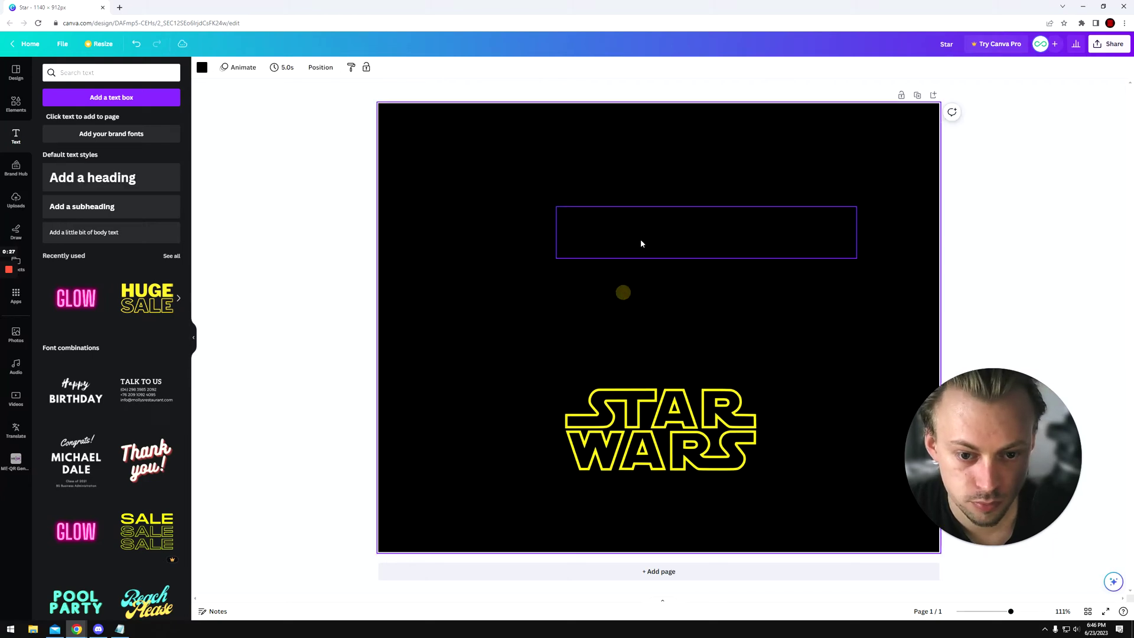
pyautogui.moveTo(641, 243); pyautogui.dragTo(611, 237)
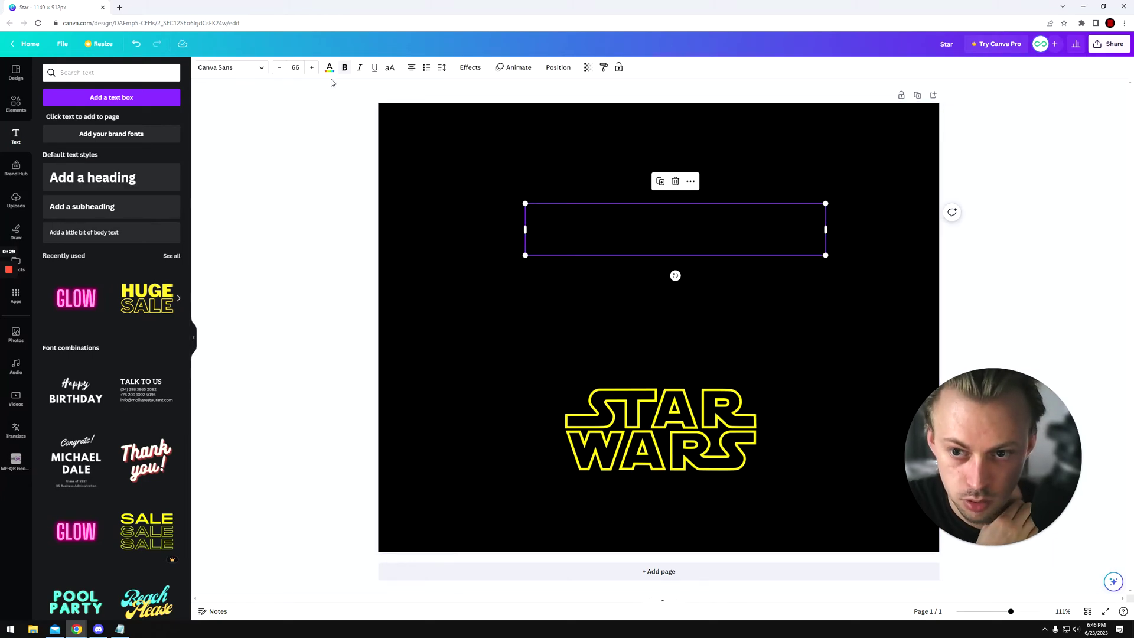
pyautogui.click(330, 67)
pyautogui.click(171, 281)
# - Replace the heading's placeholder text with "STAR"
pyautogui.click(641, 225)
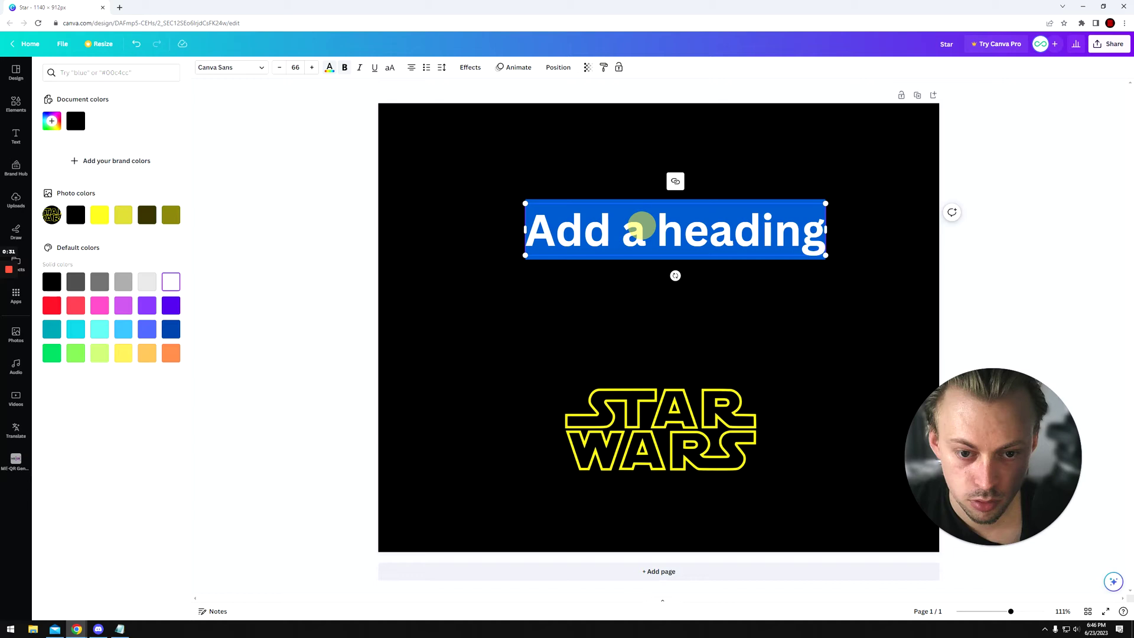
pyautogui.click(653, 223)
pyautogui.tripleClick(653, 224)
pyautogui.write('STAR')
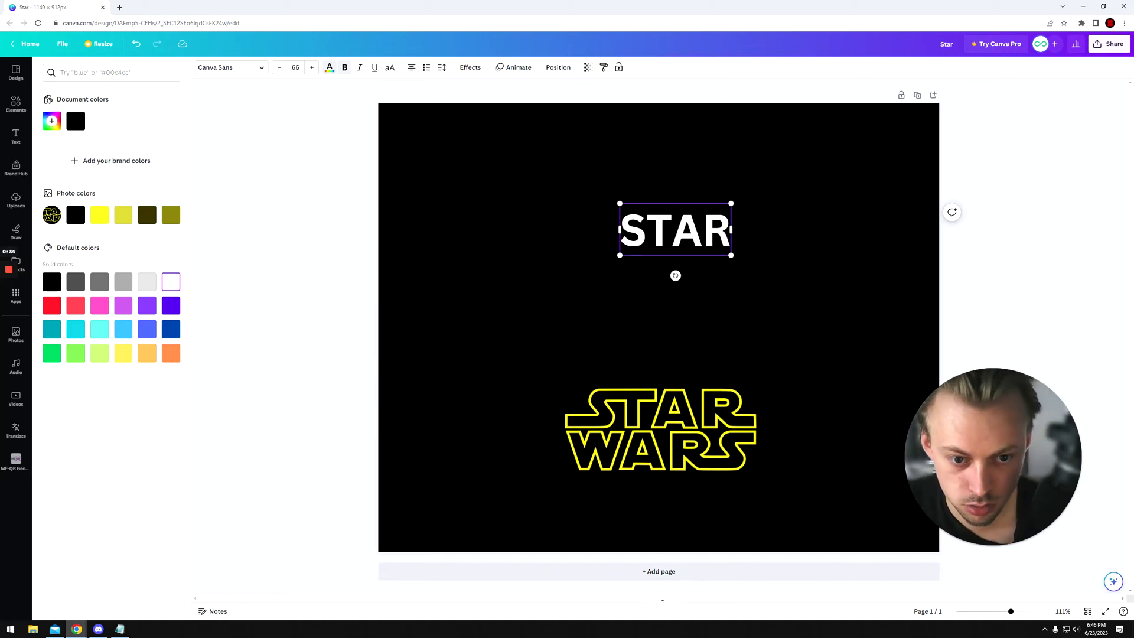
pyautogui.click(687, 280)
# - Duplicate the STAR heading, place the copy directly below it and change its text to "WARS"
pyautogui.click(677, 233)
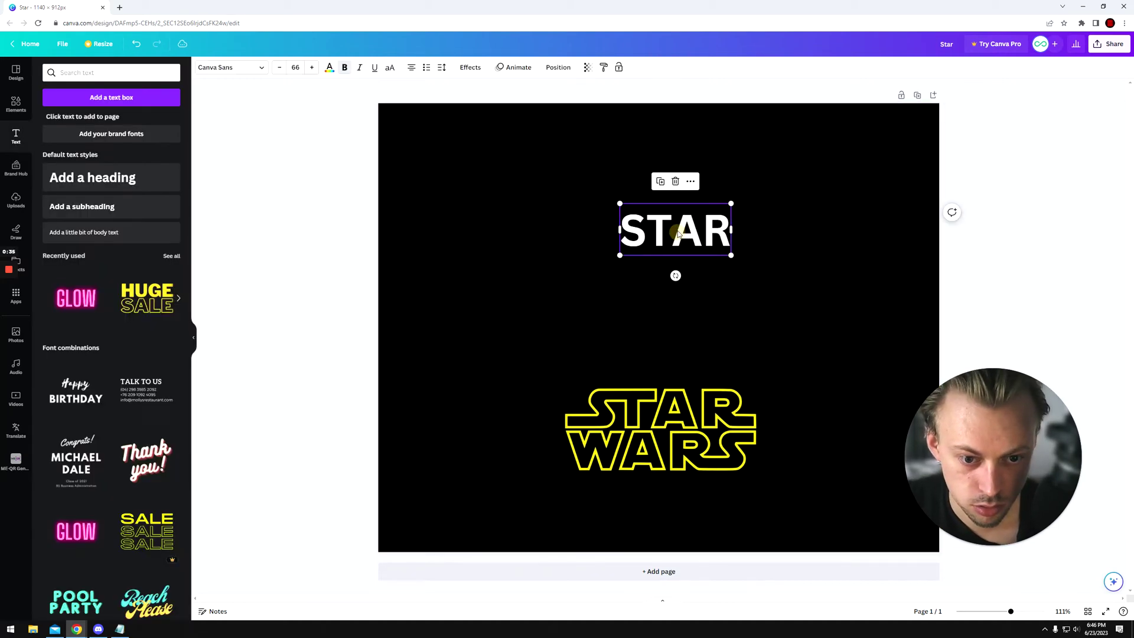
pyautogui.hotkey('ctrl', 'd')
pyautogui.moveTo(675, 235); pyautogui.dragTo(690, 272)
pyautogui.doubleClick(668, 280)
pyautogui.write('WARS')
pyautogui.click(805, 291)
# - Move the STAR and WARS lines up together and set their font to Livvic Bold
pyautogui.moveTo(774, 212); pyautogui.dragTo(647, 281)
pyautogui.moveTo(646, 281); pyautogui.dragTo(639, 254)
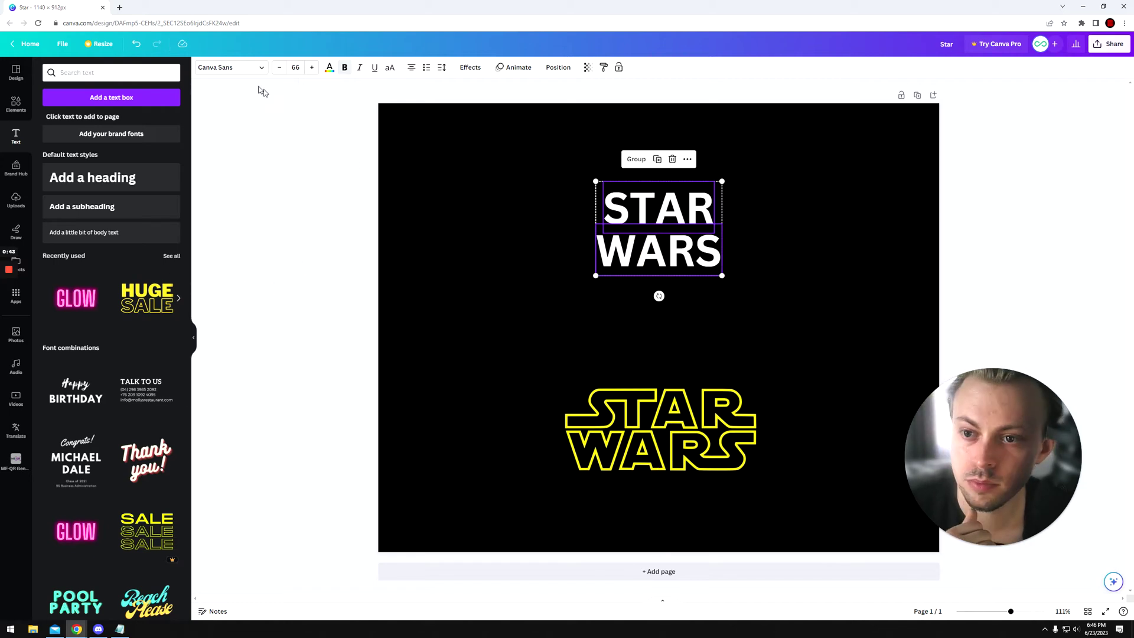
pyautogui.click(220, 67)
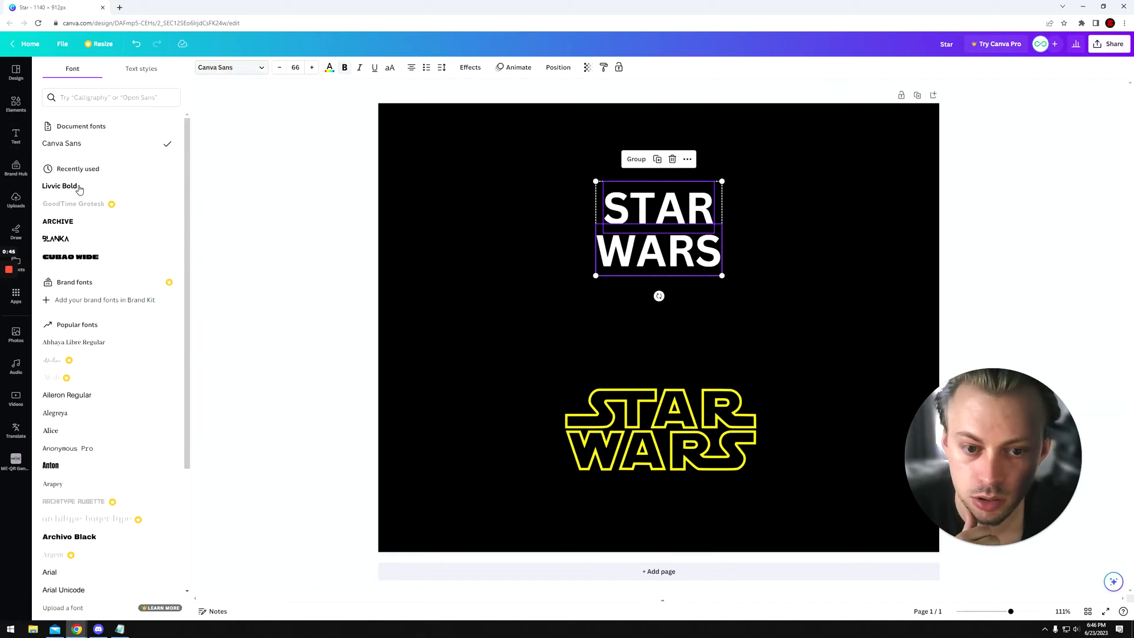
pyautogui.click(80, 188)
pyautogui.click(567, 317)
# - Bring the WARS line closer to STAR and move both lines to the upper-left area of the page
pyautogui.moveTo(661, 254); pyautogui.dragTo(667, 259)
pyautogui.moveTo(781, 165); pyautogui.dragTo(527, 260)
pyautogui.click(504, 303)
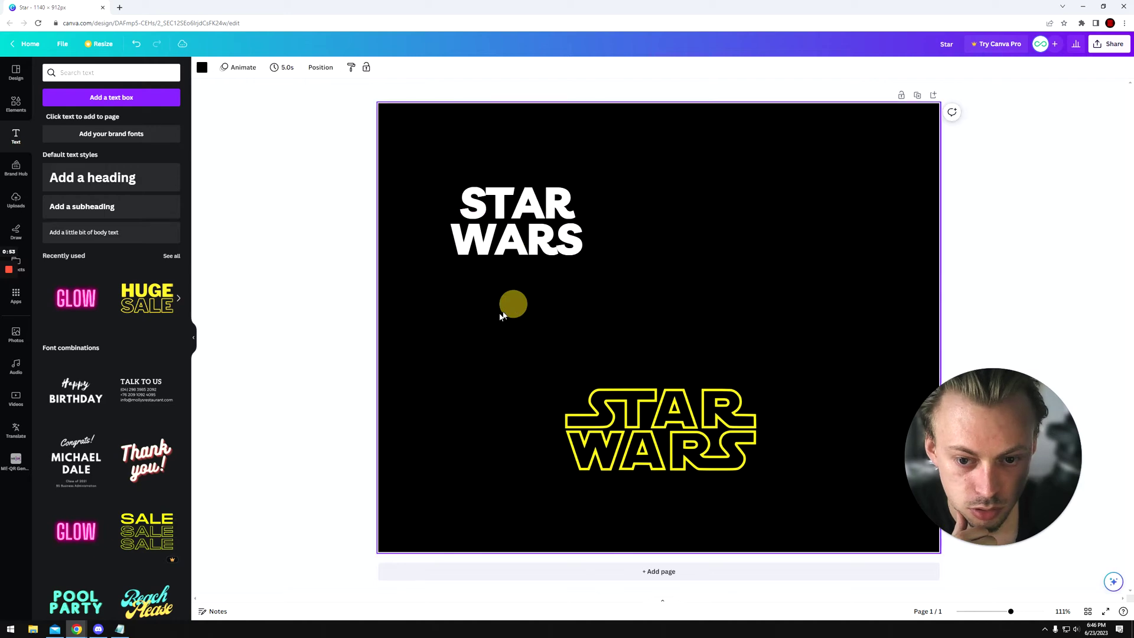
# - Set the text colour of both the STAR and WARS lines to black
pyautogui.keyDown('shift'); pyautogui.click(526, 188); pyautogui.keyUp('shift')
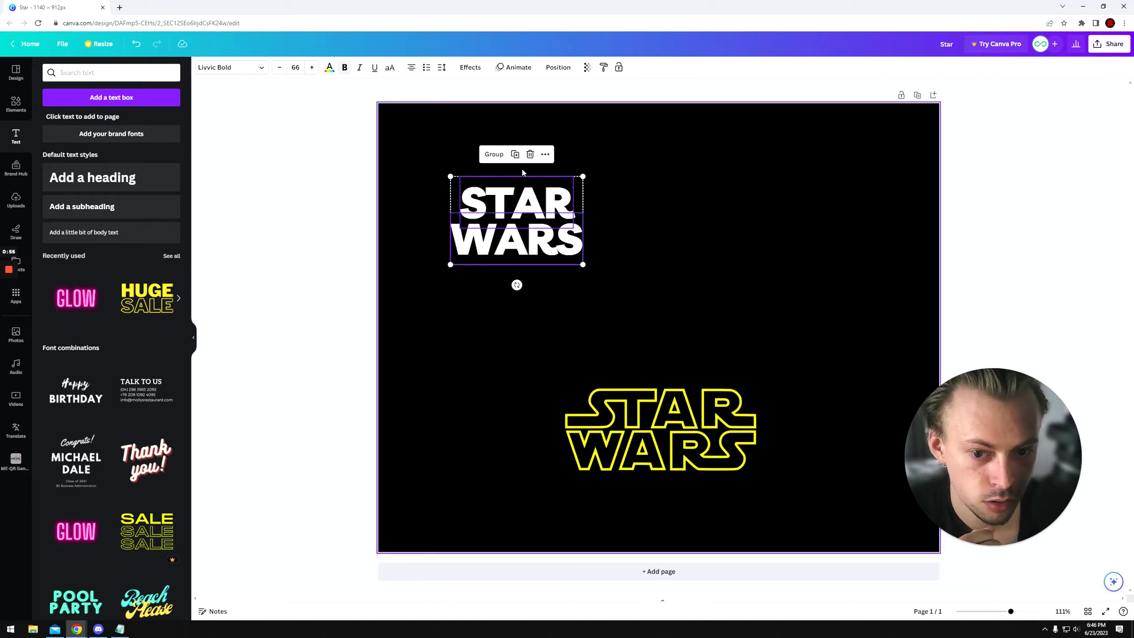
pyautogui.click(330, 68)
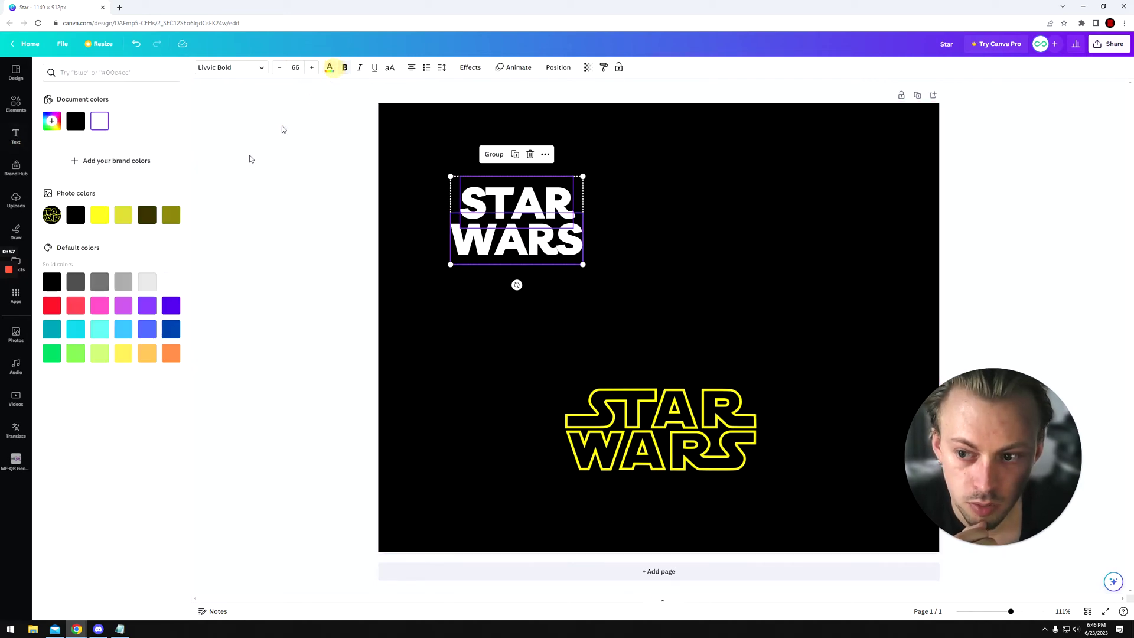
pyautogui.click(74, 220)
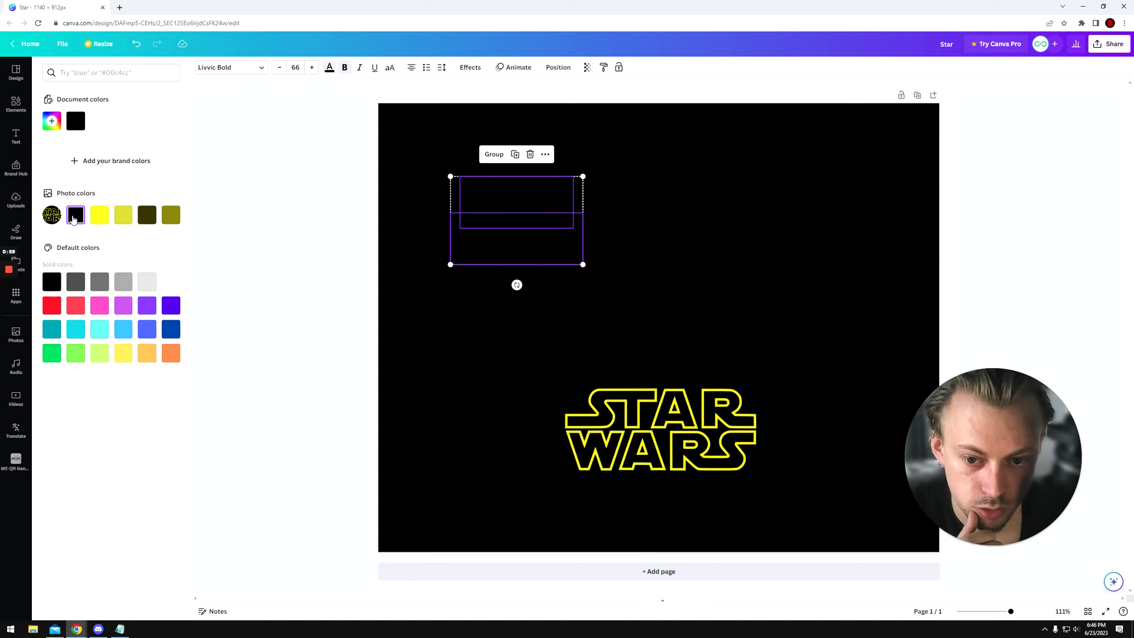
# - Apply the Outline effect to both text lines and sample the logo's yellow as the outline colour
pyautogui.click(470, 67)
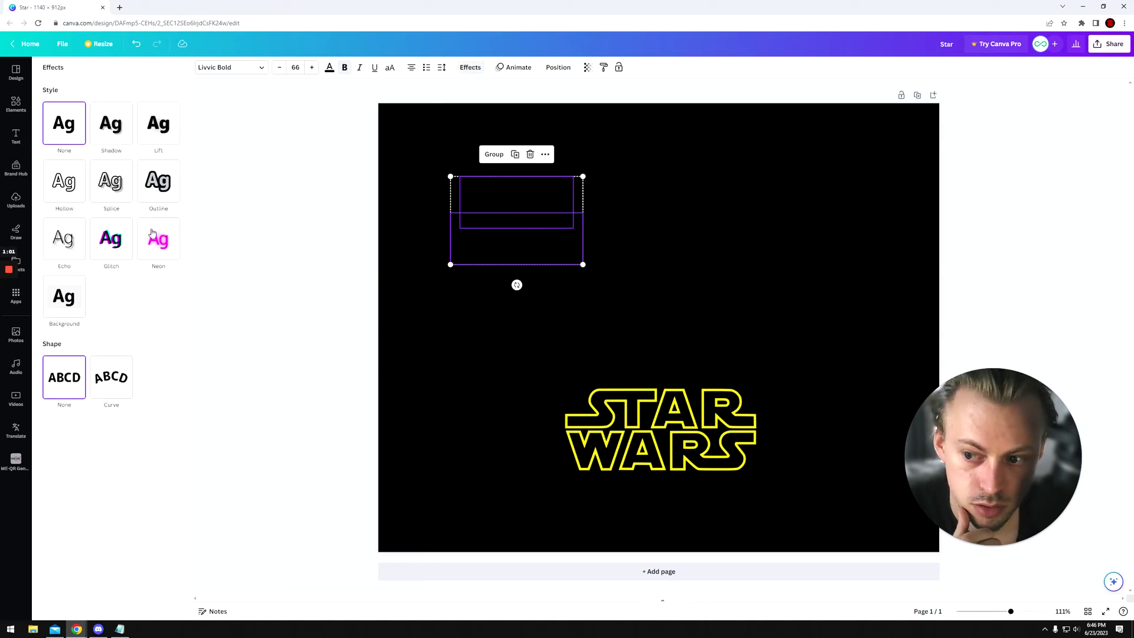
pyautogui.click(148, 193)
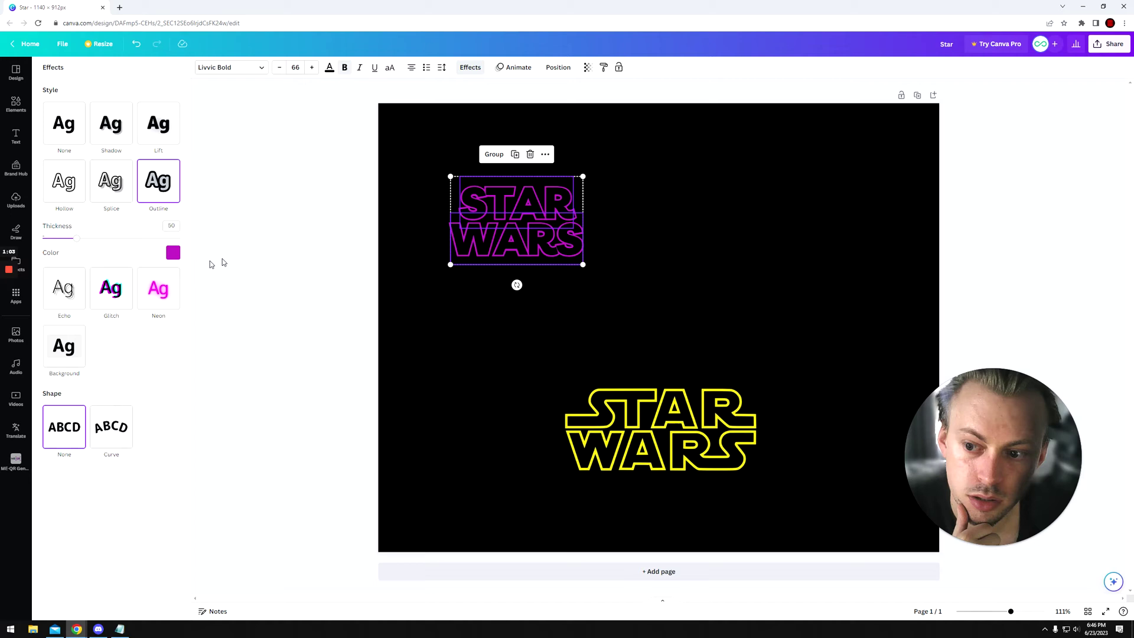
pyautogui.click(173, 253)
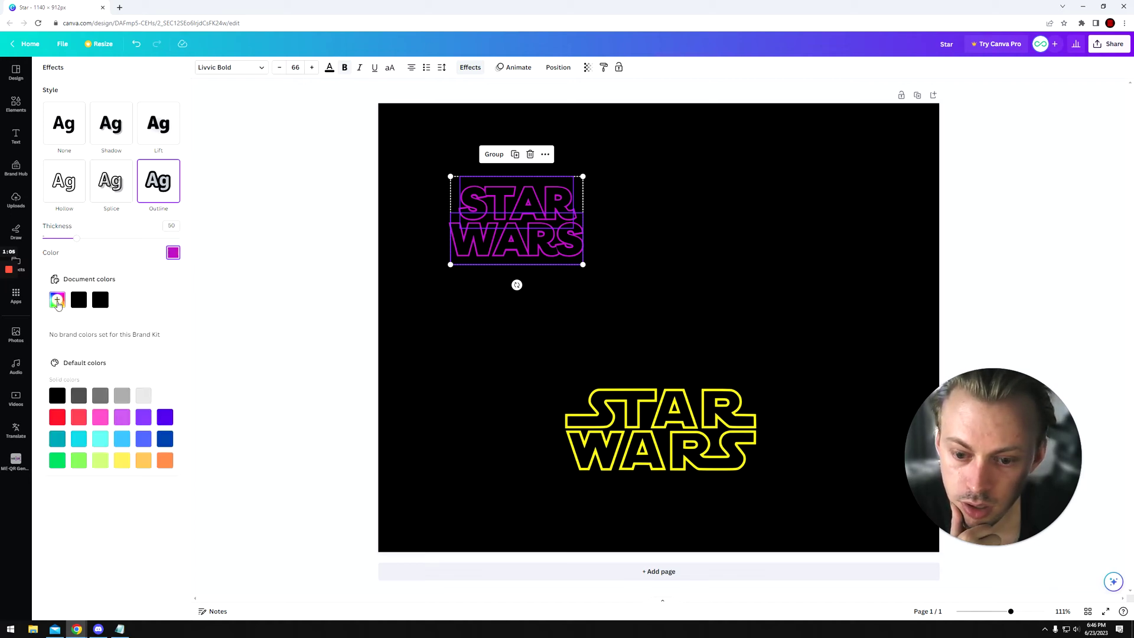
pyautogui.click(56, 301)
pyautogui.click(170, 390)
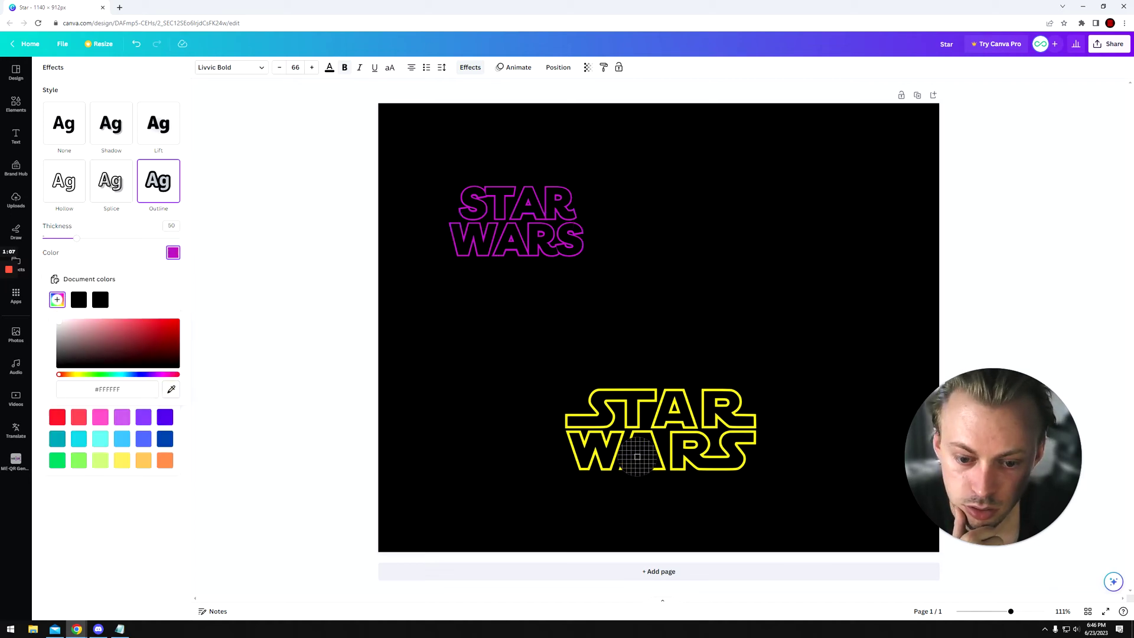
pyautogui.click(605, 442)
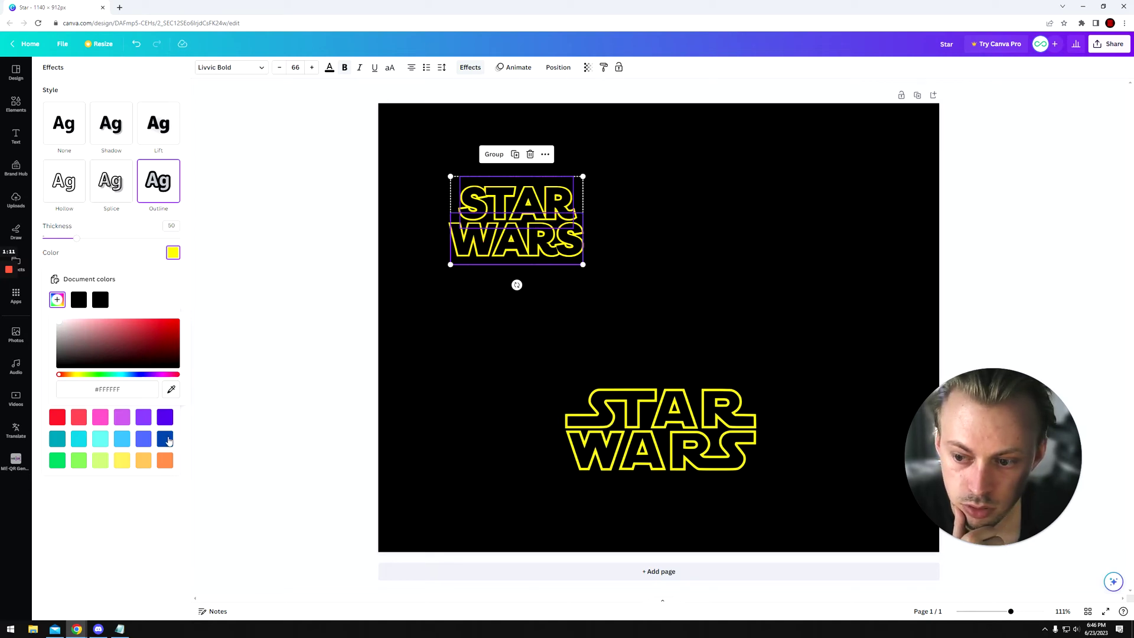
pyautogui.click(468, 380)
# - Check the hex code of the outline colour used on the WARS line
pyautogui.click(527, 247)
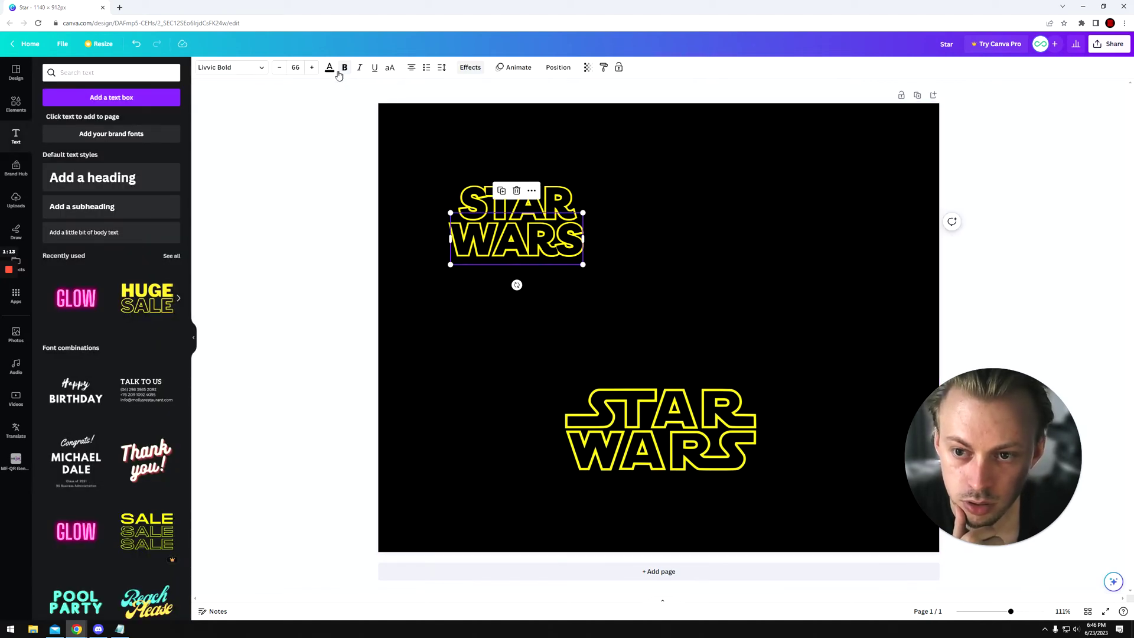
pyautogui.click(468, 68)
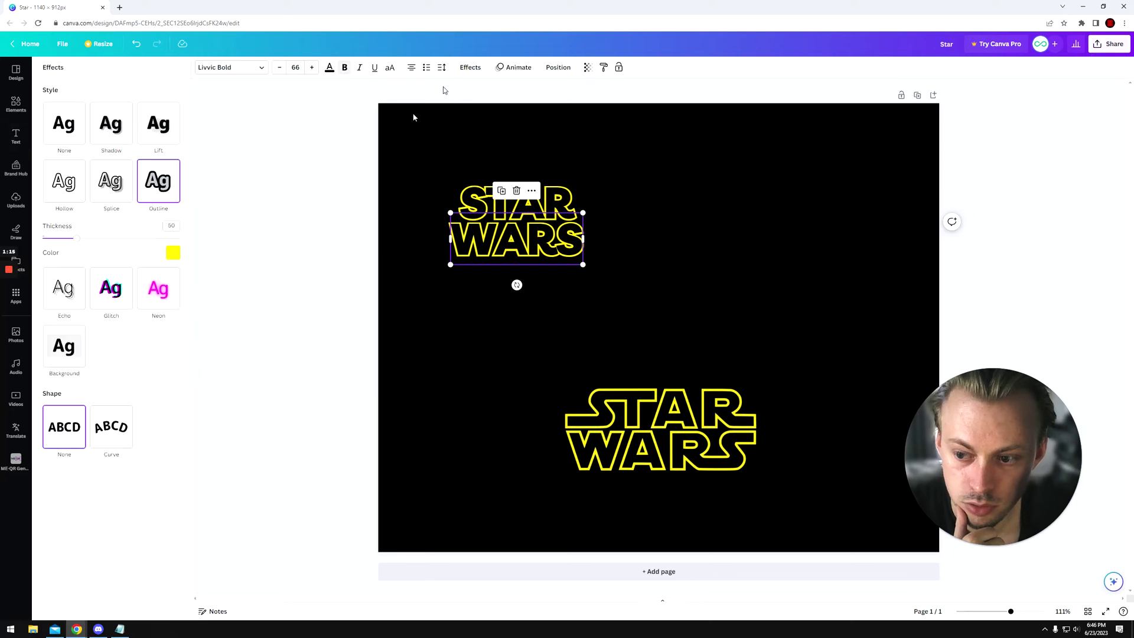
pyautogui.click(172, 255)
pyautogui.click(58, 301)
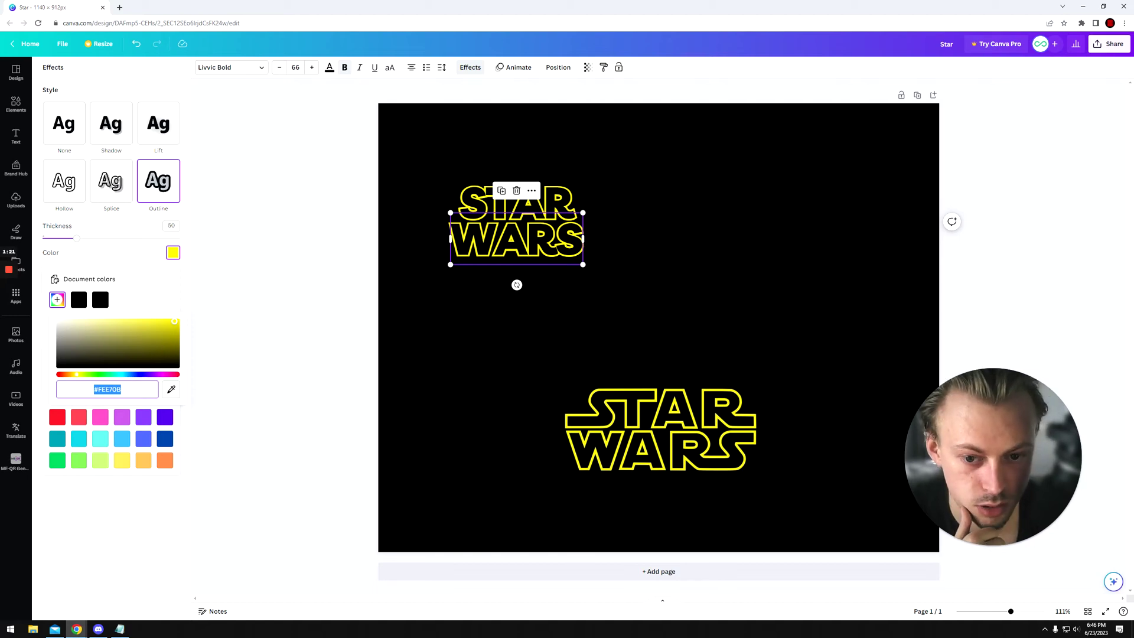
pyautogui.click(464, 350)
pyautogui.click(552, 253)
pyautogui.click(571, 288)
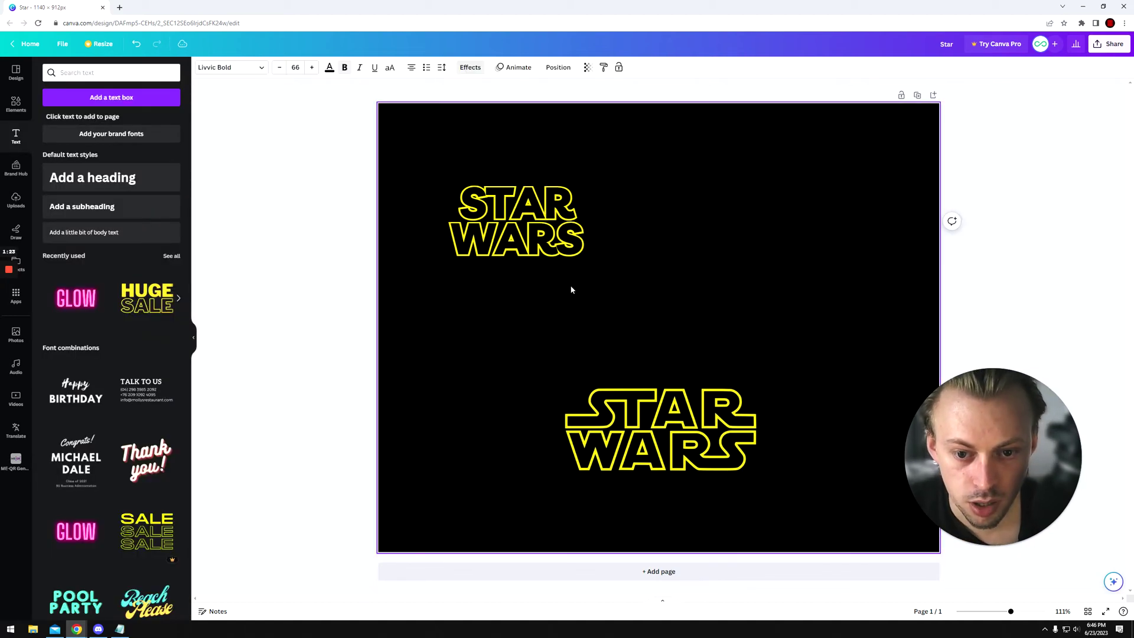
# - Duplicate the outlined STAR WARS text pair and place the copy beside the original at the same height
pyautogui.moveTo(630, 185); pyautogui.dragTo(464, 270)
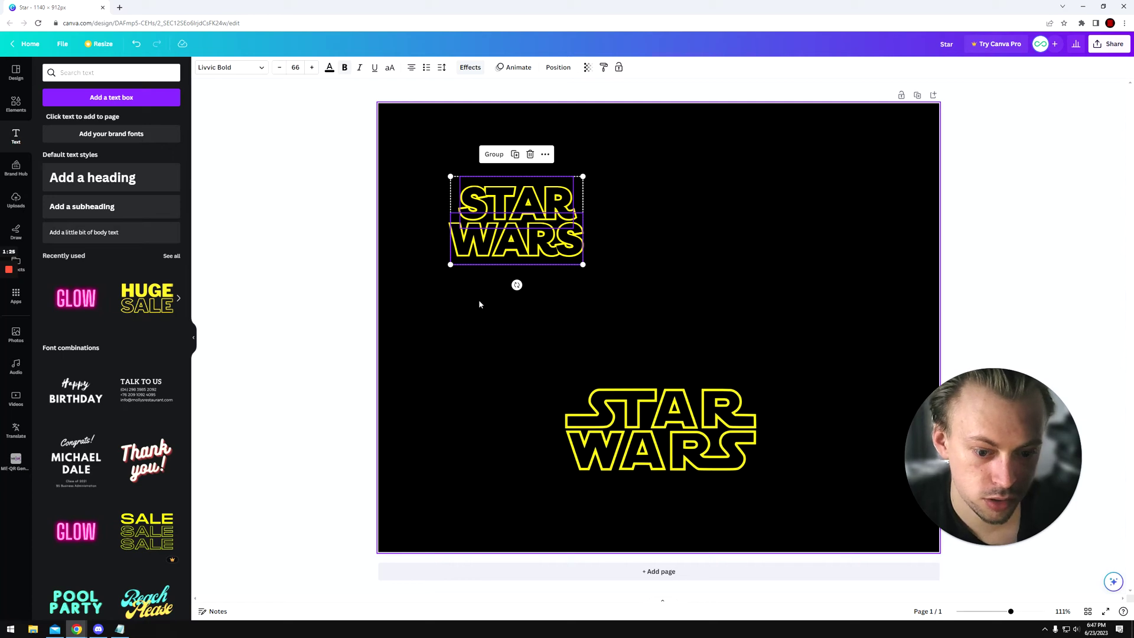
pyautogui.click(624, 170)
pyautogui.moveTo(624, 170); pyautogui.dragTo(592, 168)
pyautogui.click(444, 325)
pyautogui.click(576, 298)
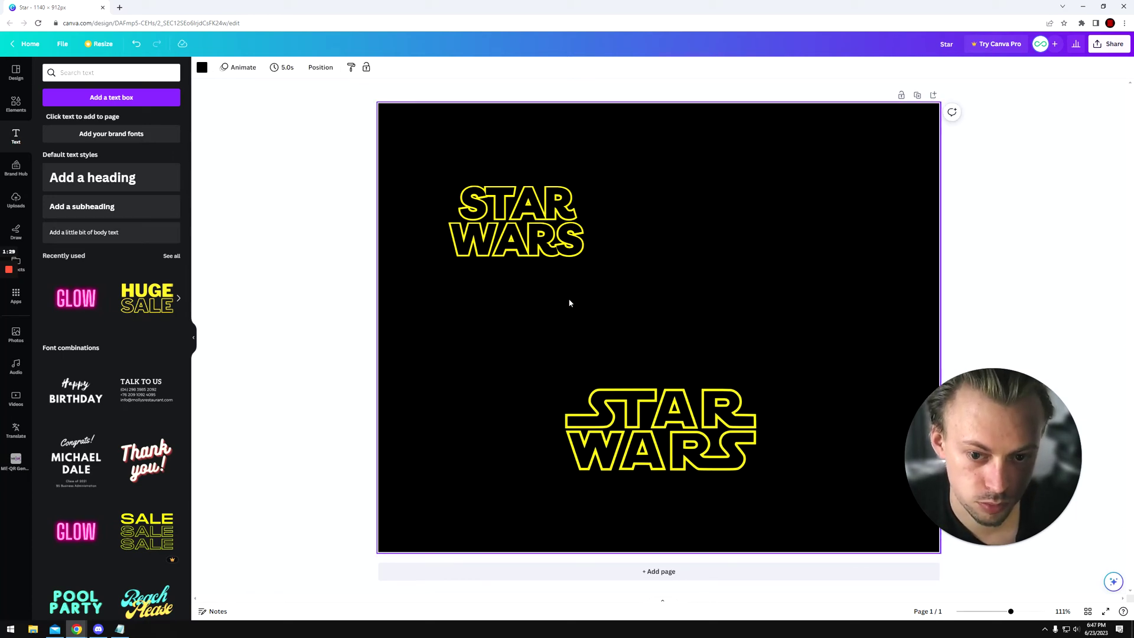
pyautogui.moveTo(598, 287); pyautogui.dragTo(469, 177)
pyautogui.click(609, 197)
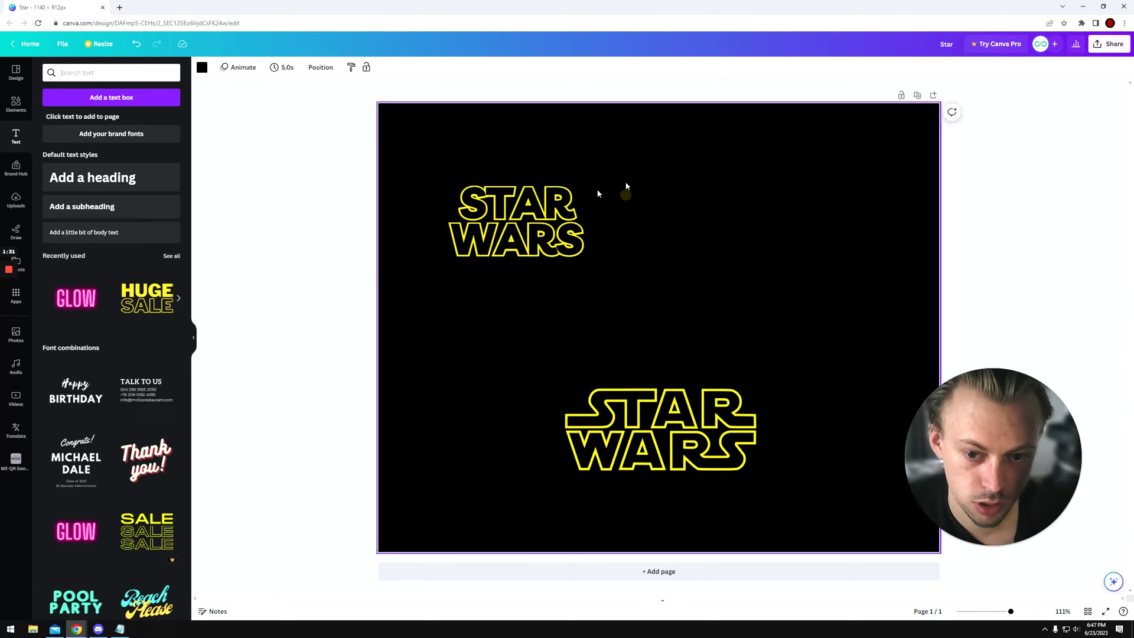
pyautogui.click(458, 266)
pyautogui.hotkey('ctrl', 'd')
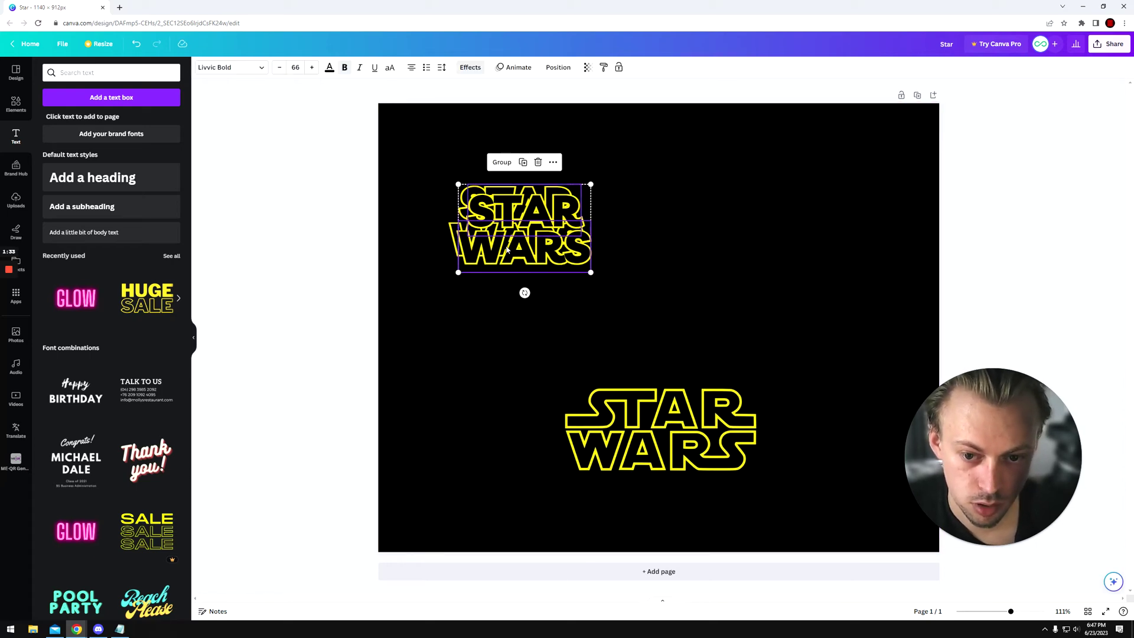
pyautogui.moveTo(508, 250); pyautogui.dragTo(669, 238)
pyautogui.click(644, 306)
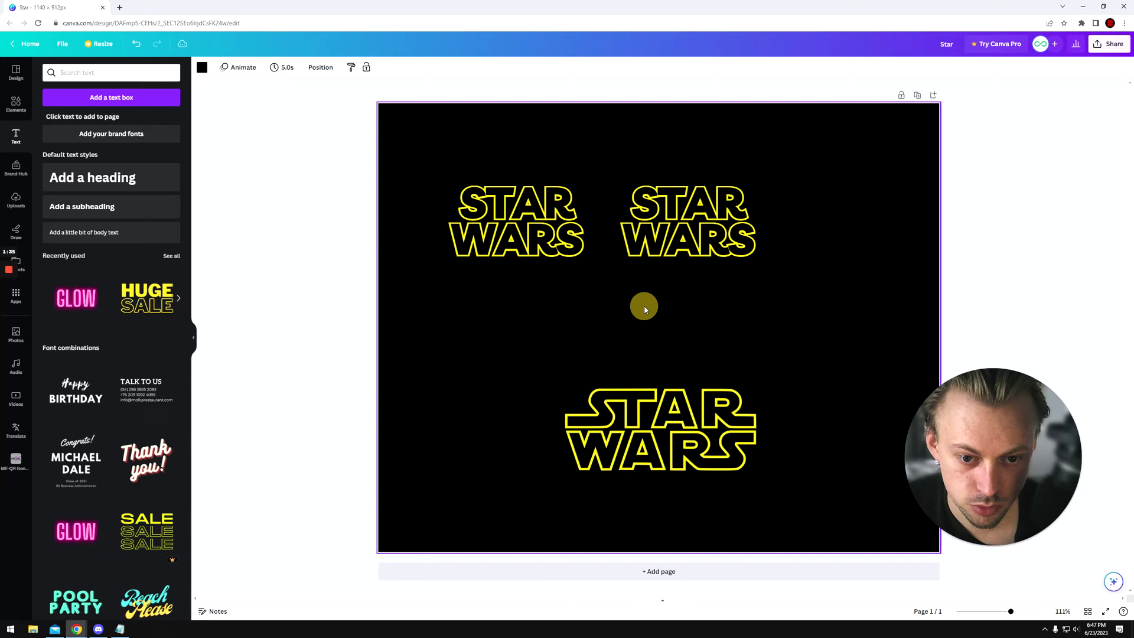
# - Search the fonts for "archive" and set the duplicated STAR WARS text to the Archive font
pyautogui.click(681, 201)
pyautogui.click(227, 68)
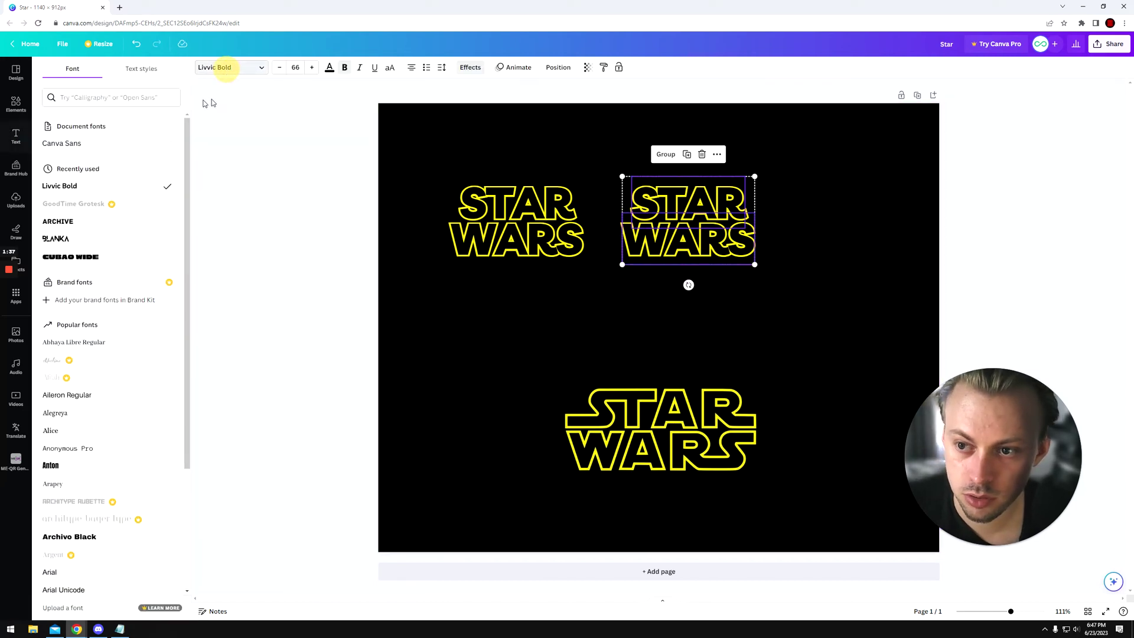
pyautogui.click(89, 97)
pyautogui.write('archive')
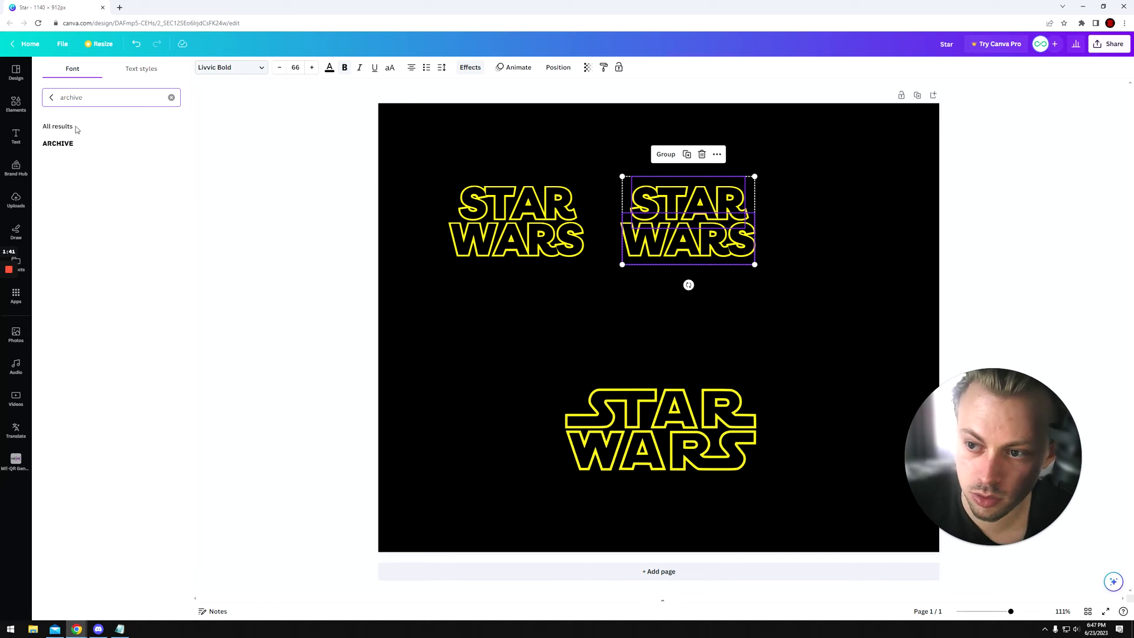
pyautogui.click(728, 281)
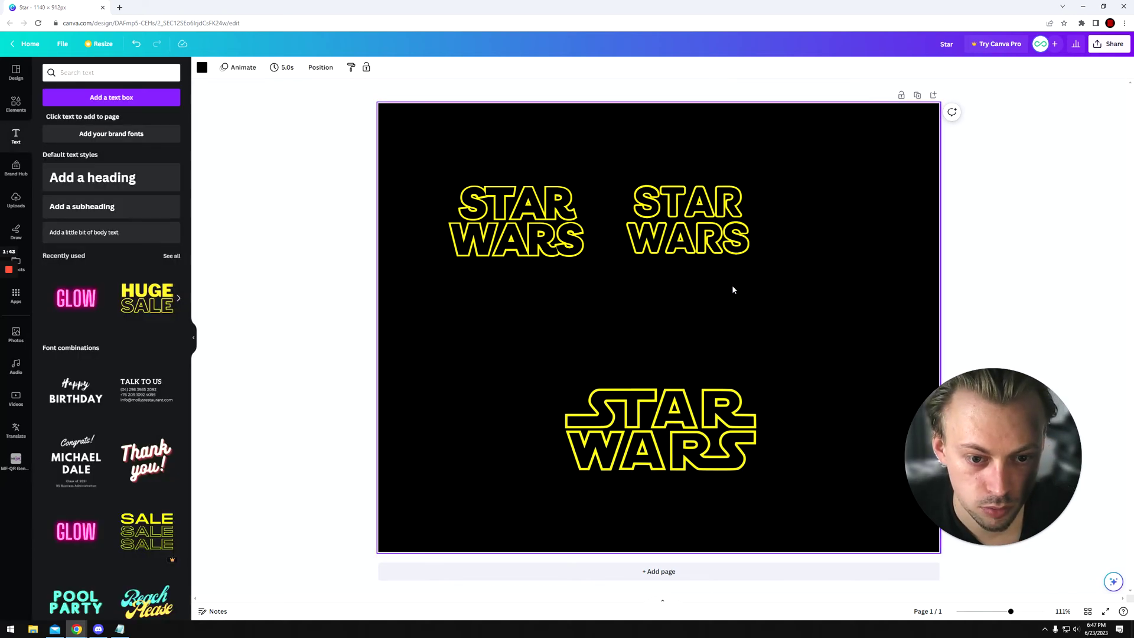
# - Shift the Archive text pair slightly to the right and move the logo image to the page's lower-right area
pyautogui.click(688, 245)
pyautogui.click(730, 234)
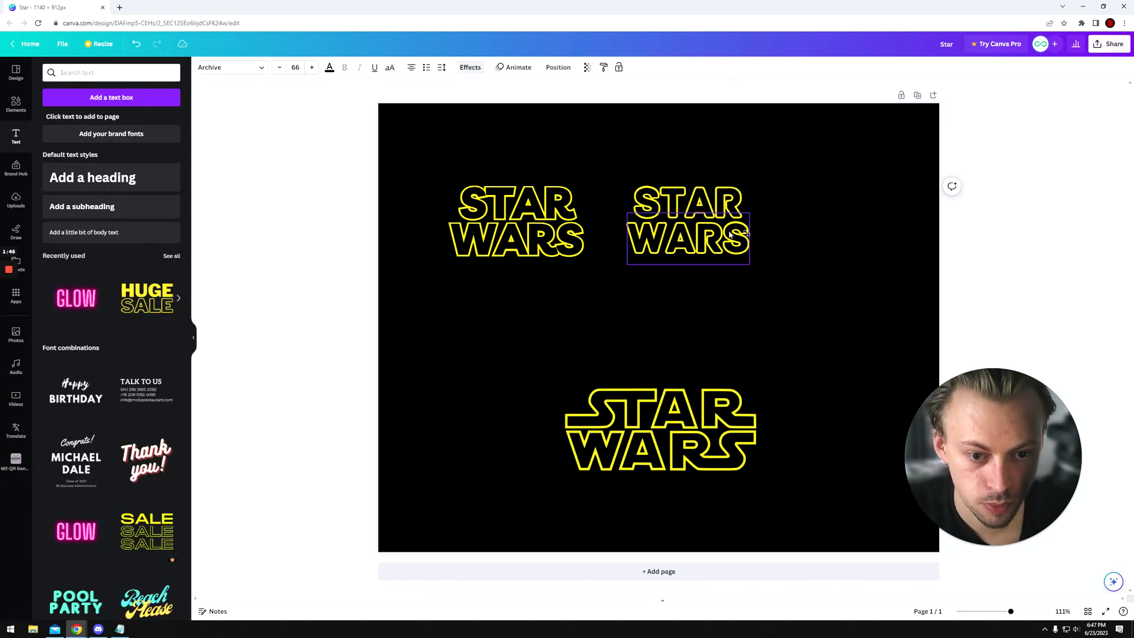
pyautogui.moveTo(671, 245); pyautogui.dragTo(682, 239)
pyautogui.moveTo(624, 413); pyautogui.dragTo(821, 399)
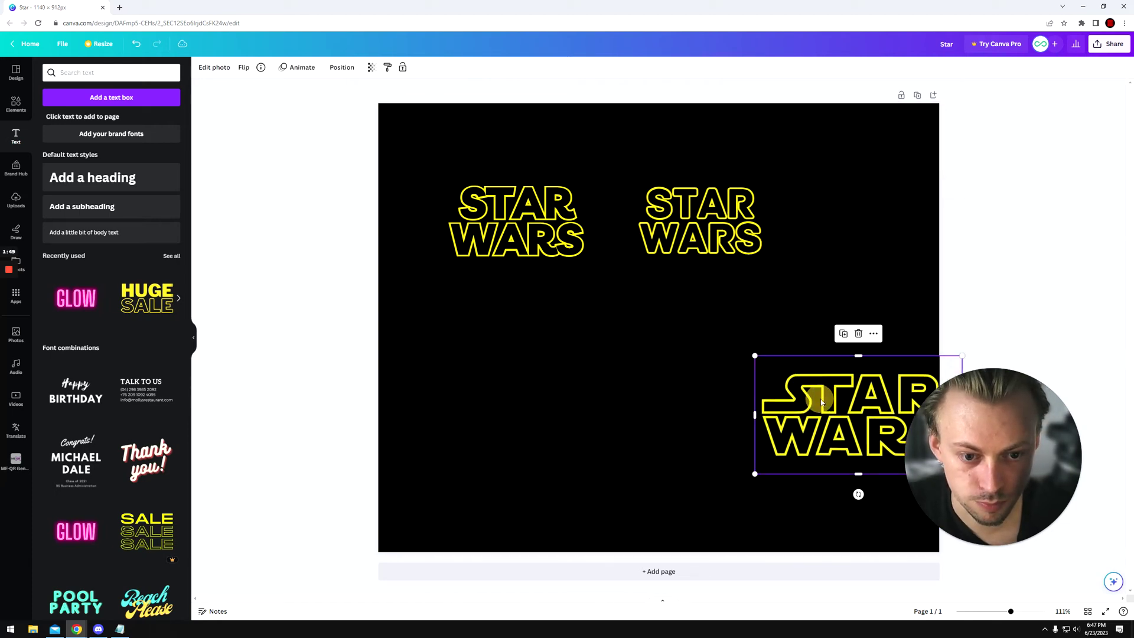
# - Duplicate the Archive text pair and place the copy below the Livvic Bold text
pyautogui.moveTo(792, 185); pyautogui.dragTo(520, 358)
pyautogui.hotkey('ctrl', 'd')
pyautogui.click(512, 450)
pyautogui.click(481, 384)
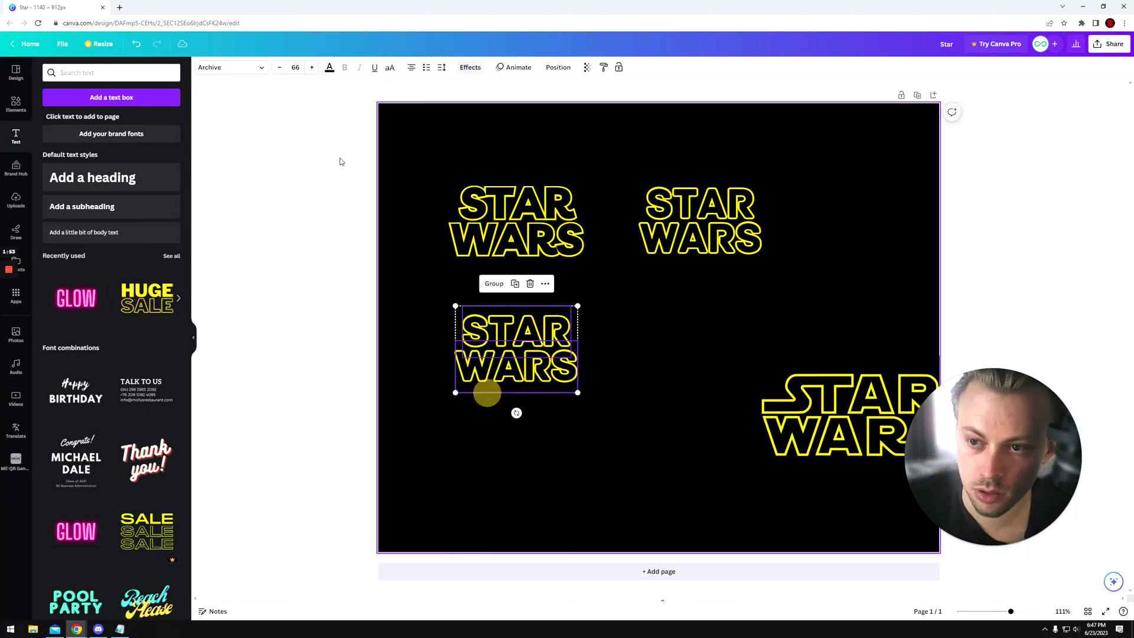
# - Search the fonts for "cubao wide", apply Cubao Wide to the lower STAR WARS copy, and move that pair slightly down
pyautogui.click(225, 68)
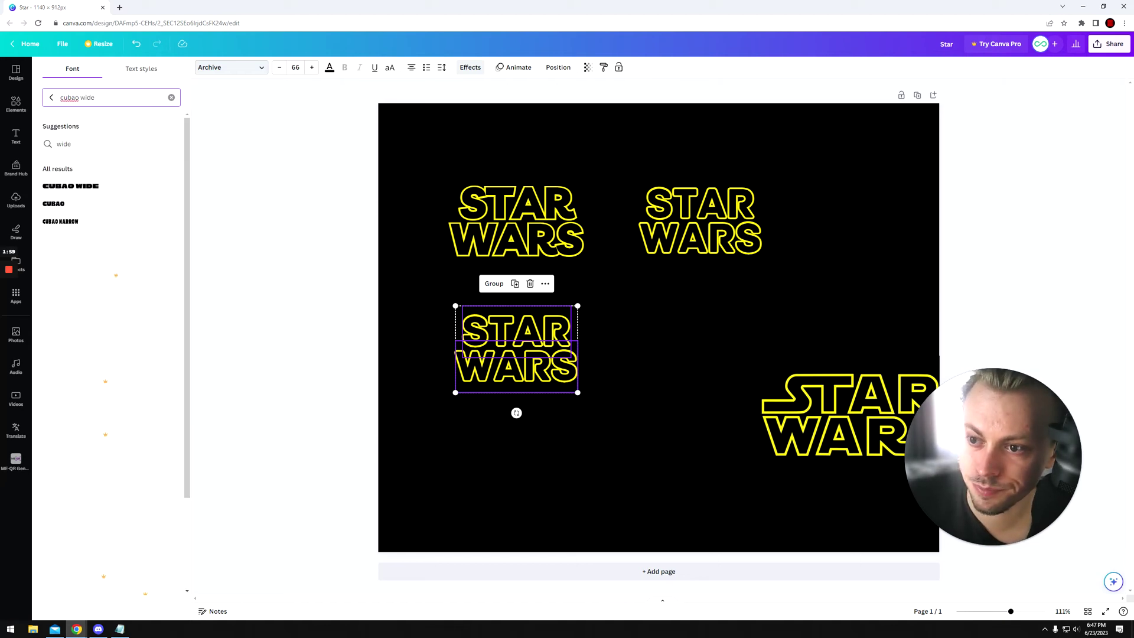
pyautogui.click(569, 449)
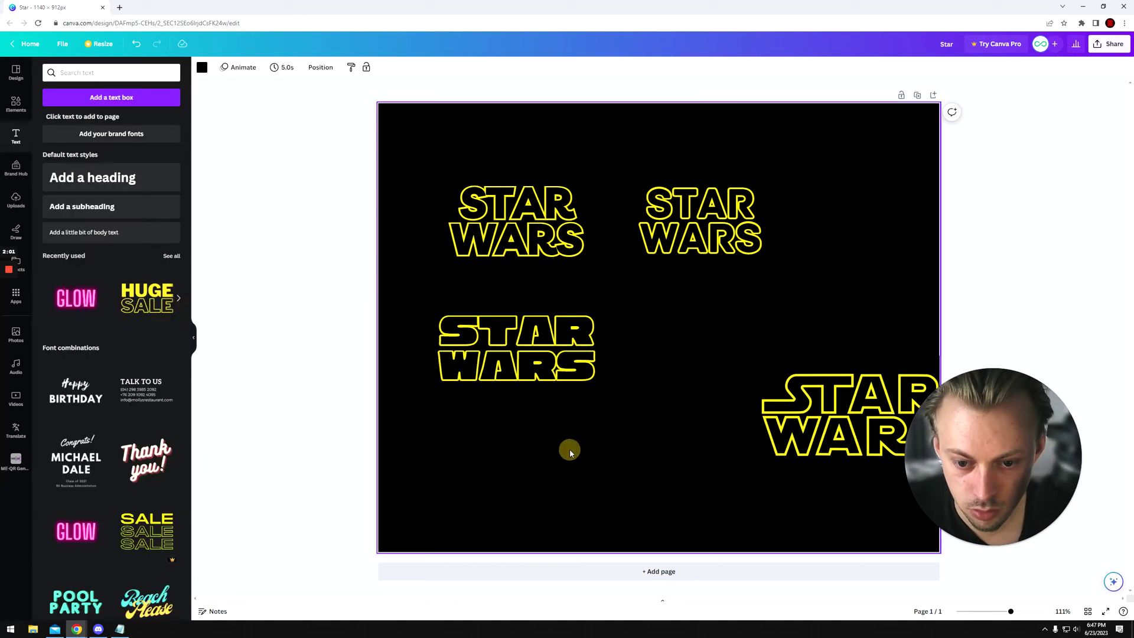
pyautogui.click(524, 390)
pyautogui.click(518, 407)
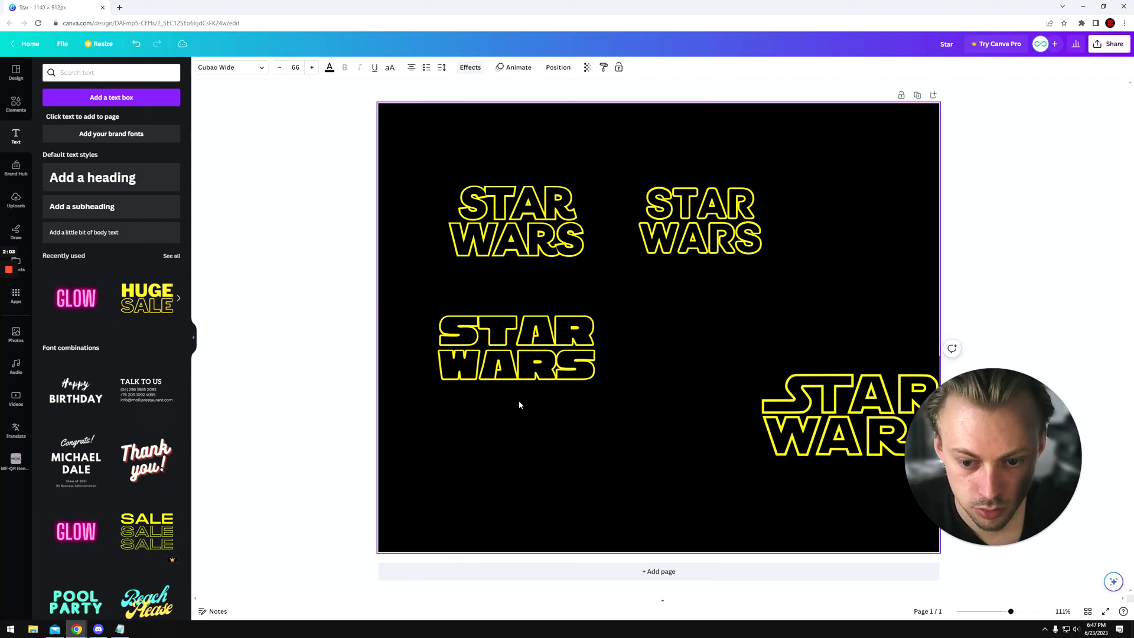
pyautogui.click(520, 356)
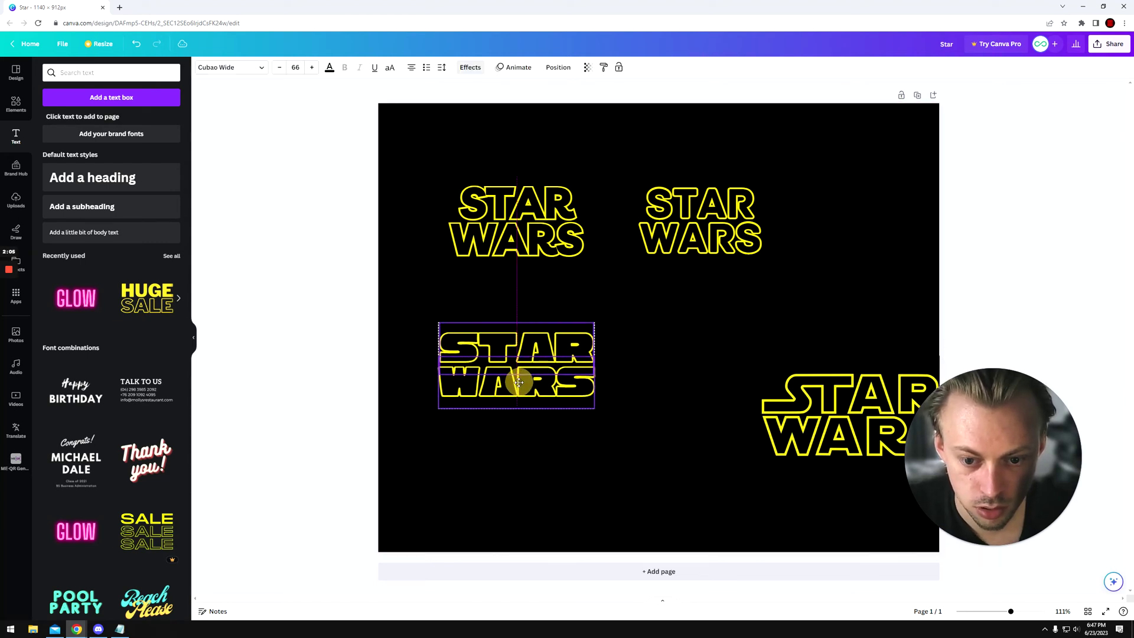
pyautogui.click(582, 424)
# - Duplicate the Cubao Wide text pair beside the original and move the overlapping logo image down to the page's lower edge
pyautogui.moveTo(665, 299); pyautogui.dragTo(689, 374)
pyautogui.hotkey('ctrl', 'd')
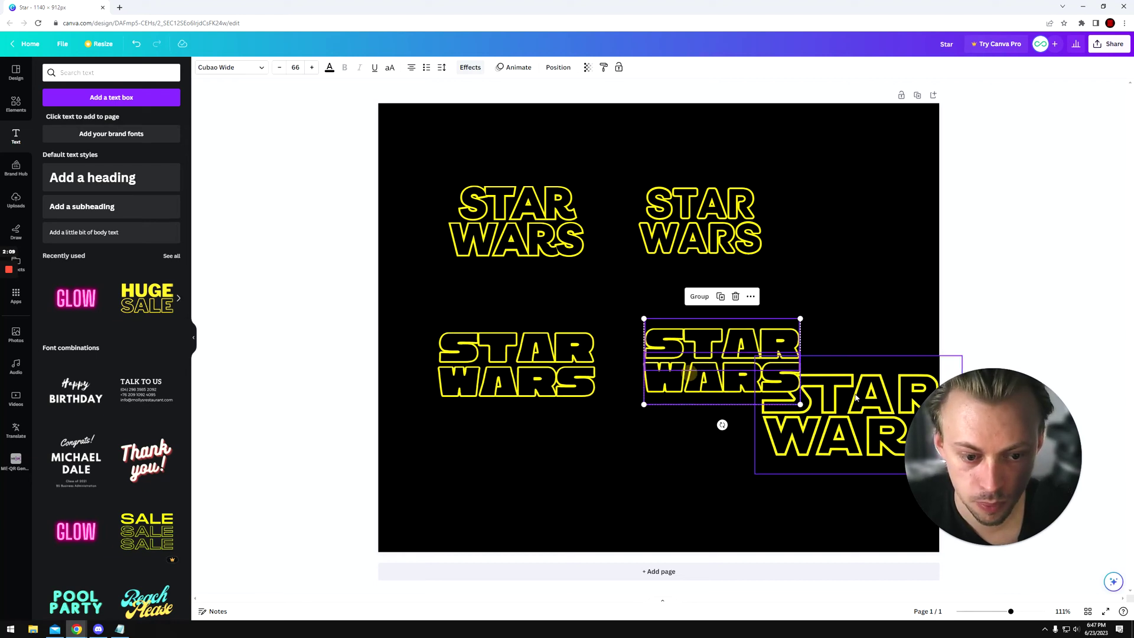
pyautogui.moveTo(856, 399); pyautogui.dragTo(823, 498)
# - Search the fonts for "bebea neue", set the duplicated pair to Bebas Neue, and align it level with the Cubao Wide text
pyautogui.click(701, 370)
pyautogui.click(218, 67)
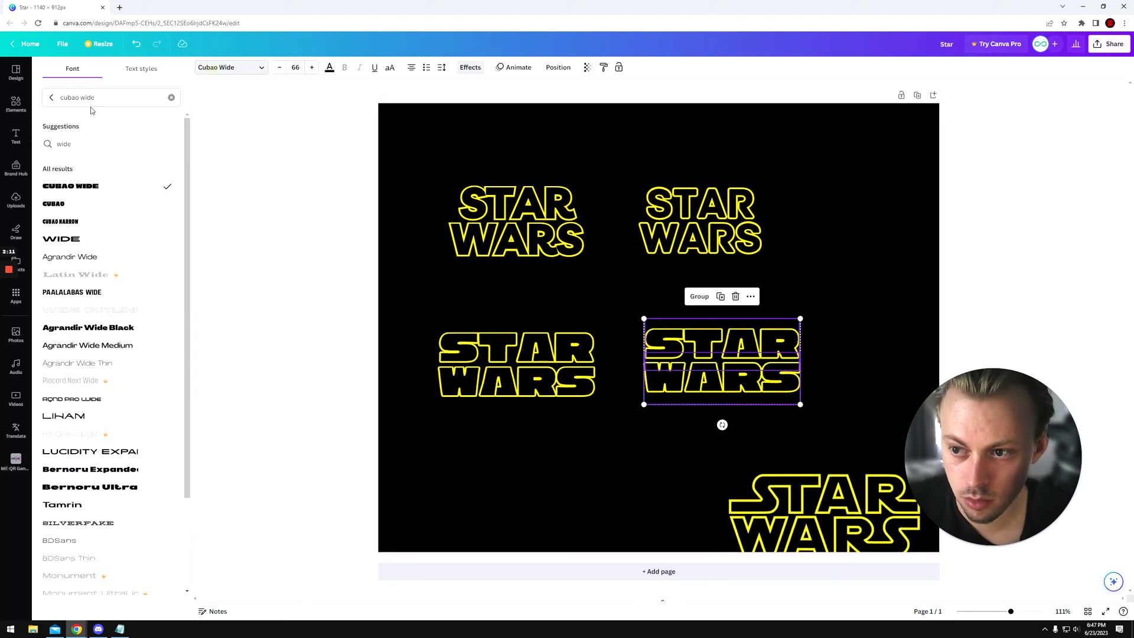
pyautogui.write('b')
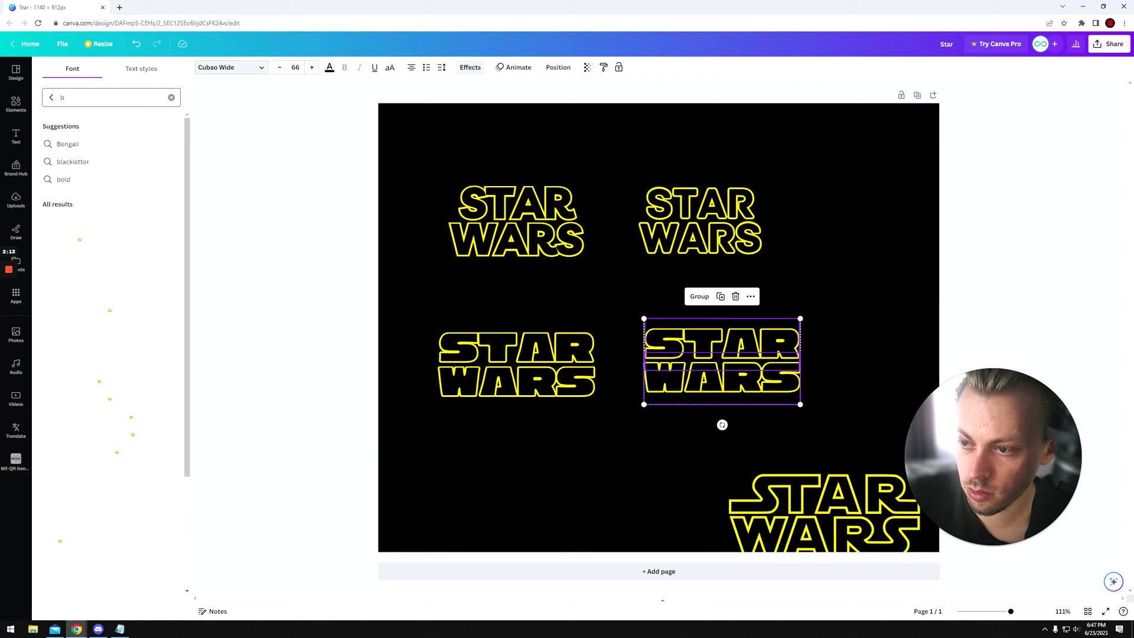
pyautogui.write('oba')
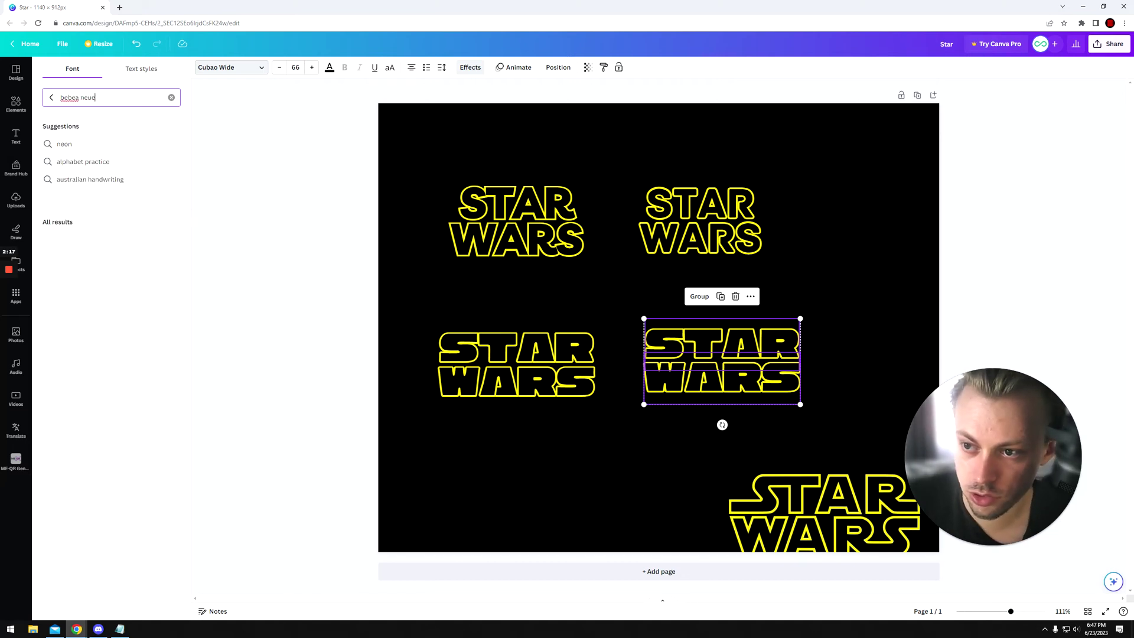
pyautogui.write('a neue')
pyautogui.click(75, 146)
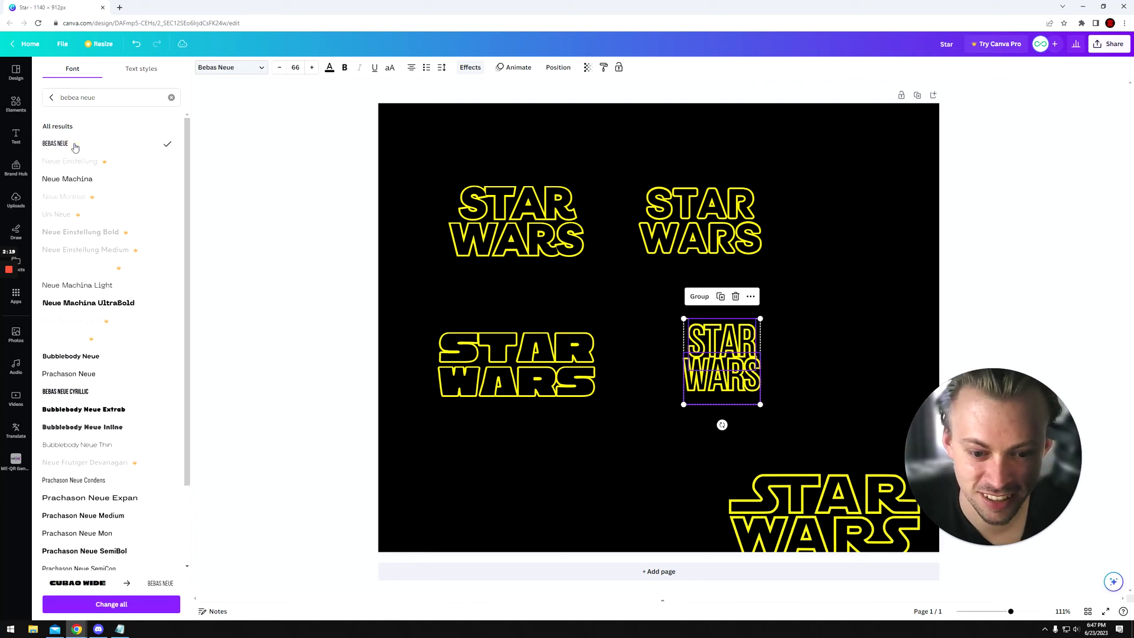
pyautogui.click(687, 437)
pyautogui.moveTo(730, 372)
pyautogui.mouseDown()
pyautogui.moveTo(694, 374)
pyautogui.moveTo(710, 373)
pyautogui.mouseUp()
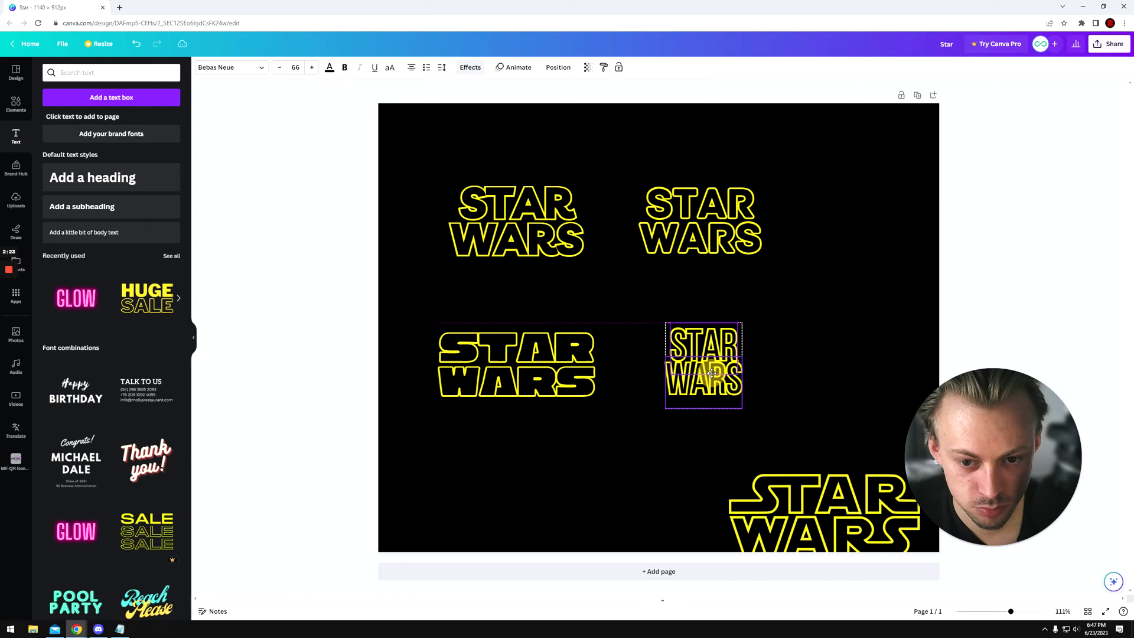
# - Move all four STAR WARS text pairs up together and widen the gap between the two Bebas Neue lines
pyautogui.moveTo(567, 417); pyautogui.dragTo(756, 175)
pyautogui.moveTo(706, 231); pyautogui.dragTo(707, 190)
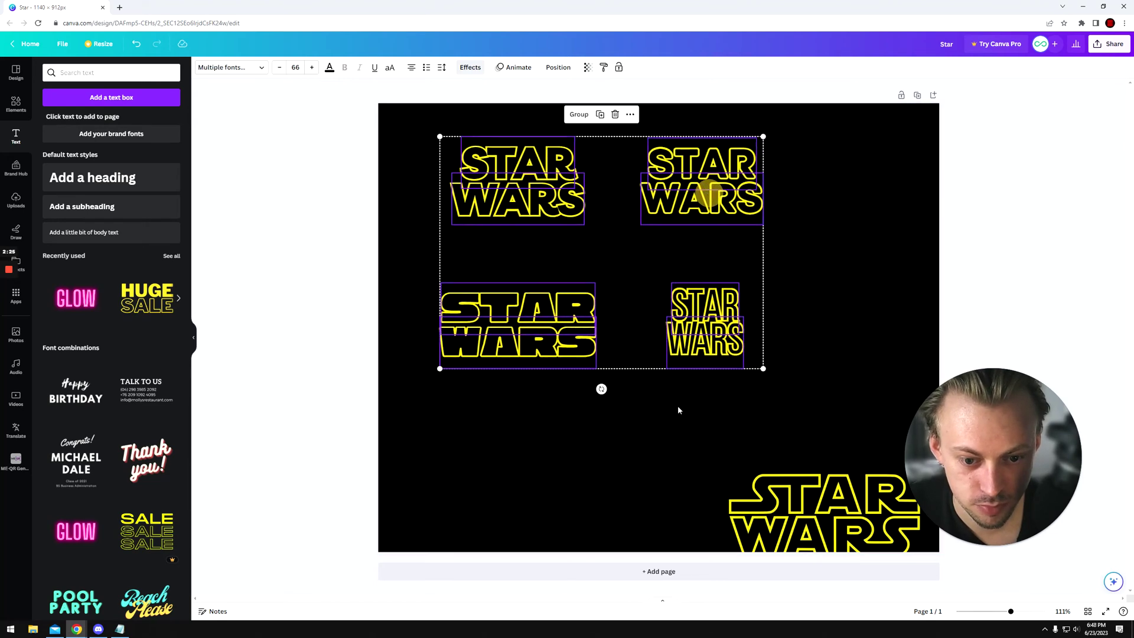
pyautogui.click(701, 406)
pyautogui.click(710, 348)
pyautogui.moveTo(710, 348); pyautogui.dragTo(711, 347)
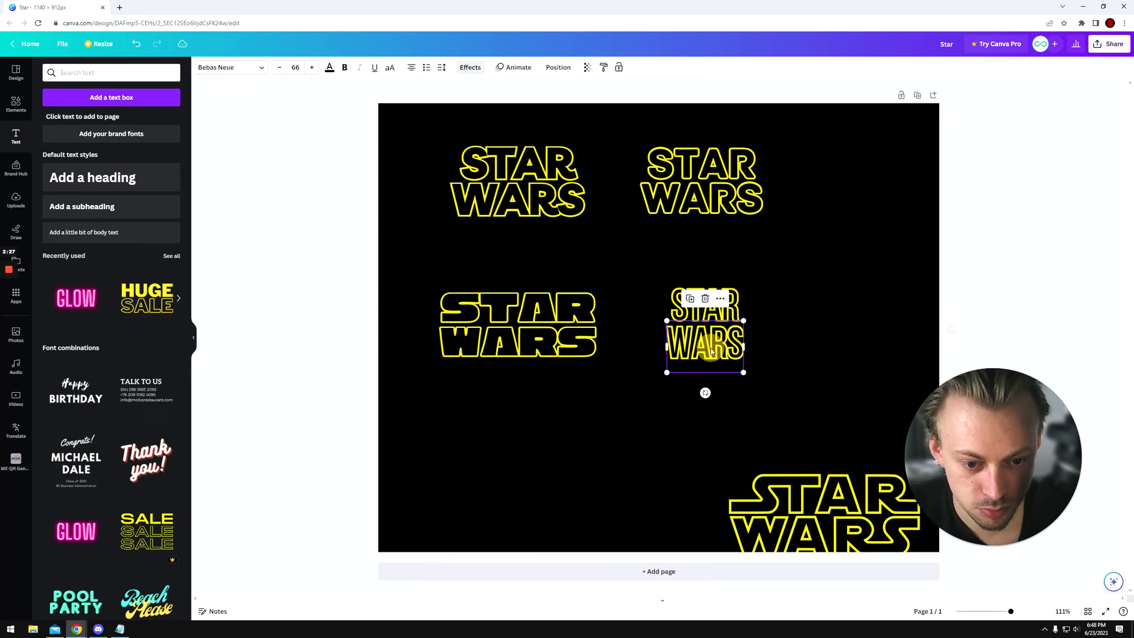
pyautogui.keyDown('shift'); pyautogui.click(721, 286); pyautogui.keyUp('shift')
pyautogui.click(785, 314)
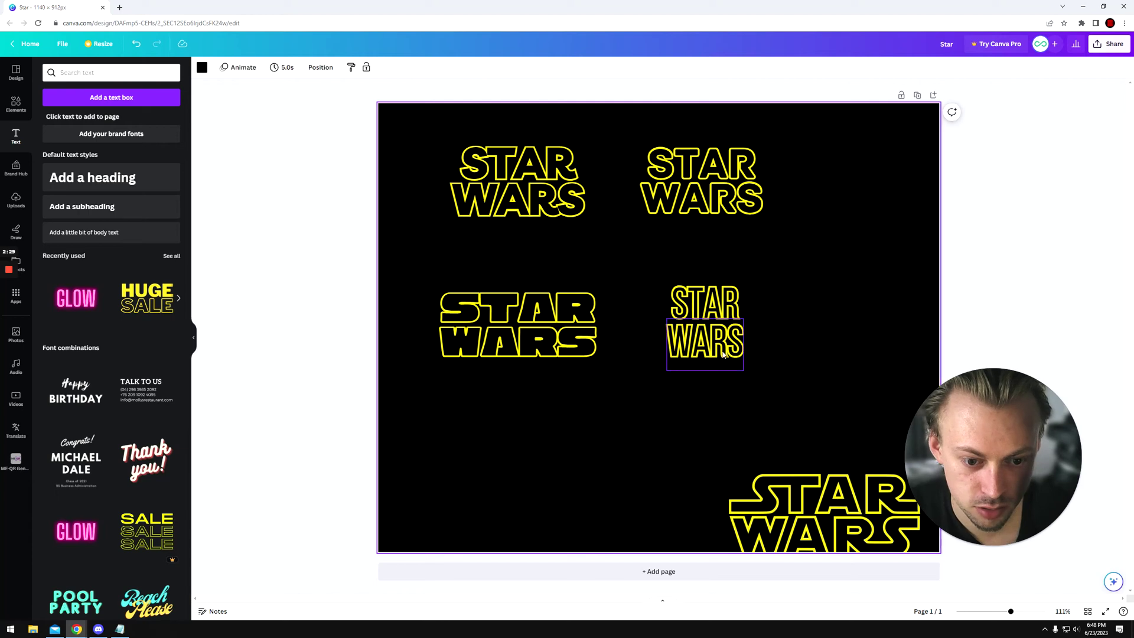
# - Duplicate the Bebas Neue text pair, place the copy below the Cubao Wide text, and search the fonts for "canva font"
pyautogui.click(696, 352)
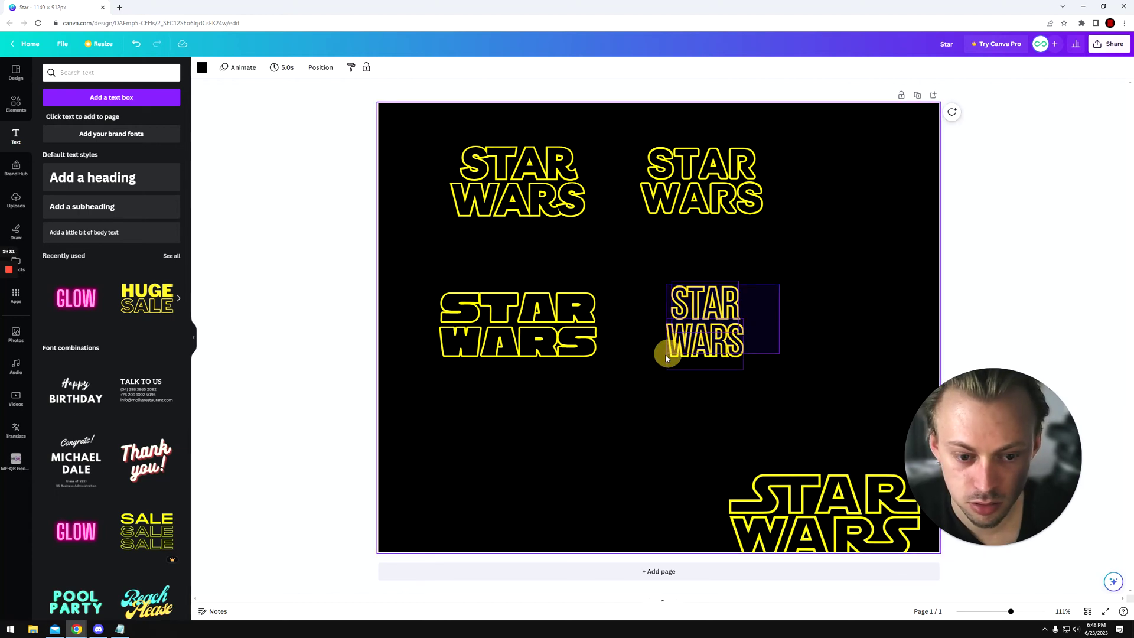
pyautogui.moveTo(703, 331); pyautogui.dragTo(494, 459)
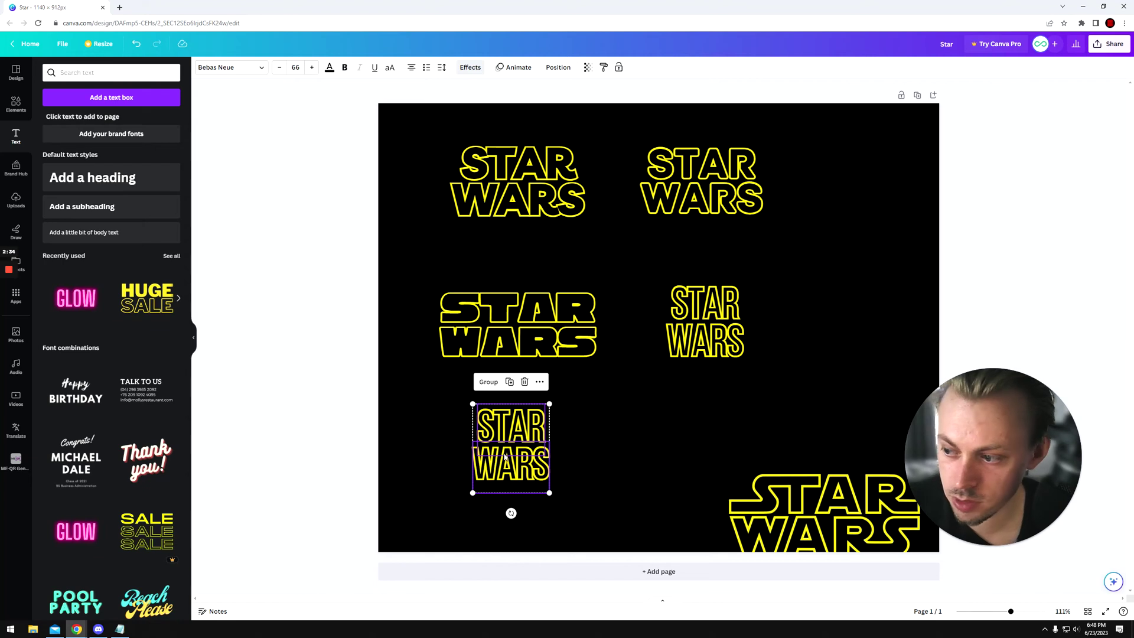
pyautogui.click(248, 70)
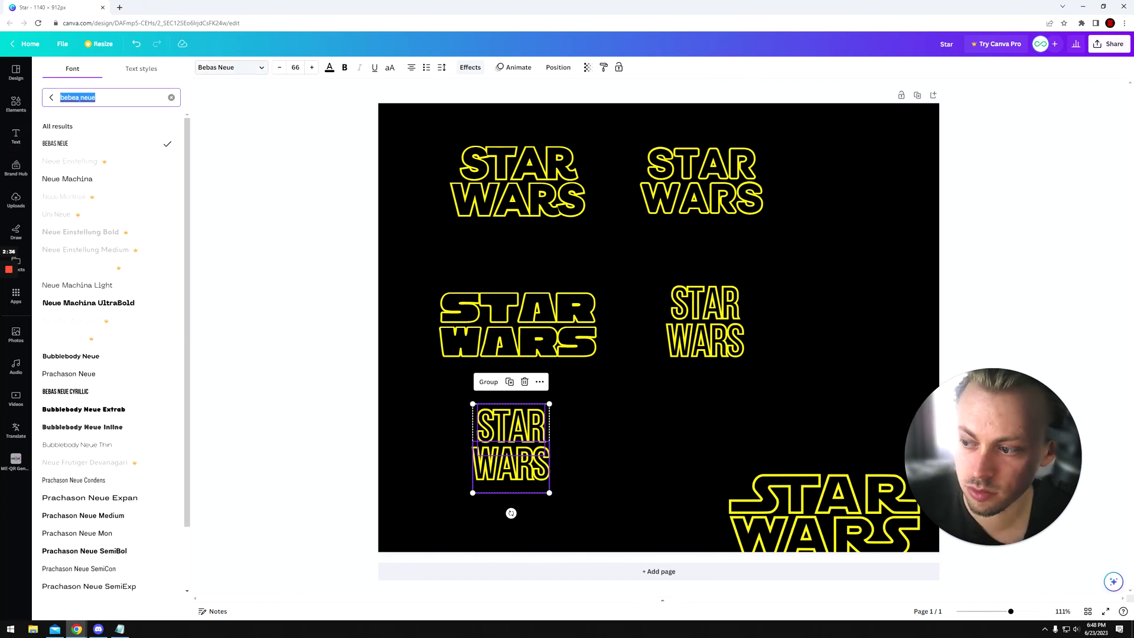
pyautogui.write('canva font')
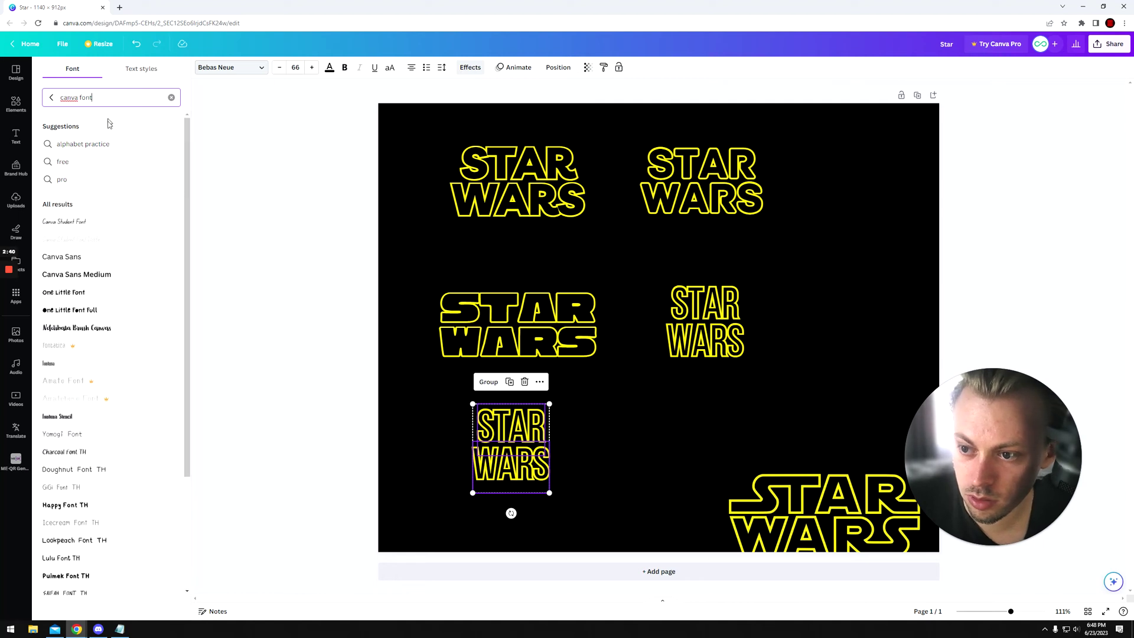
# - Try the Canva Sans and Canva Sans Medium fonts on the duplicated STAR WARS text
pyautogui.click(98, 283)
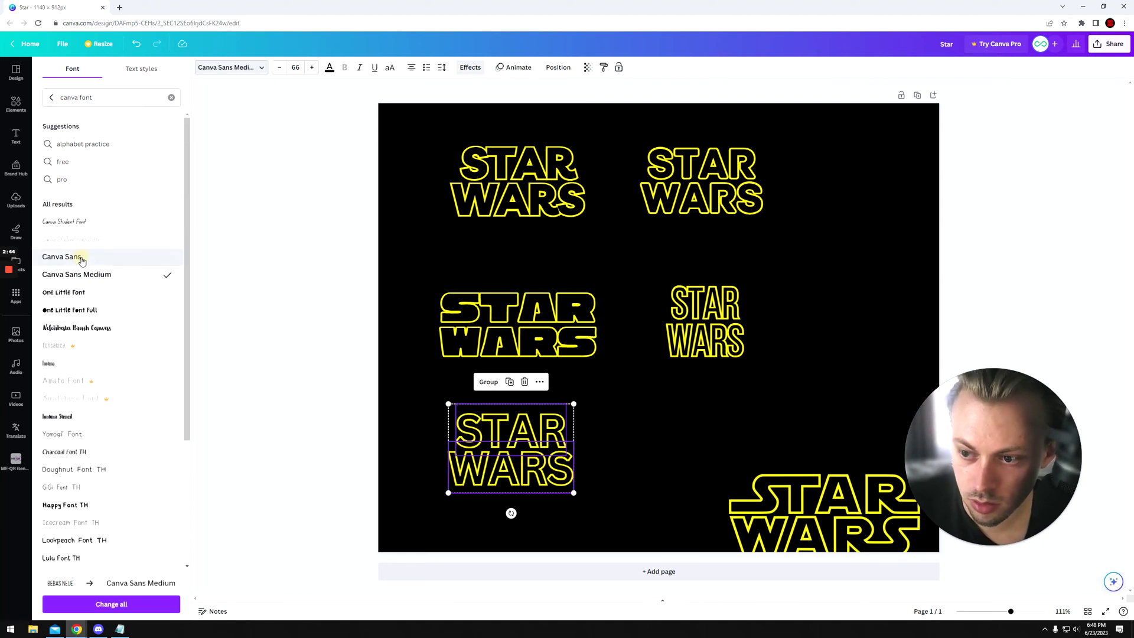
pyautogui.click(76, 256)
pyautogui.click(88, 275)
# - Set the duplicated STAR WARS text to Garet ExtraBold and shift the pair slightly up and to the right
pyautogui.scroll(-6, 96, 353)
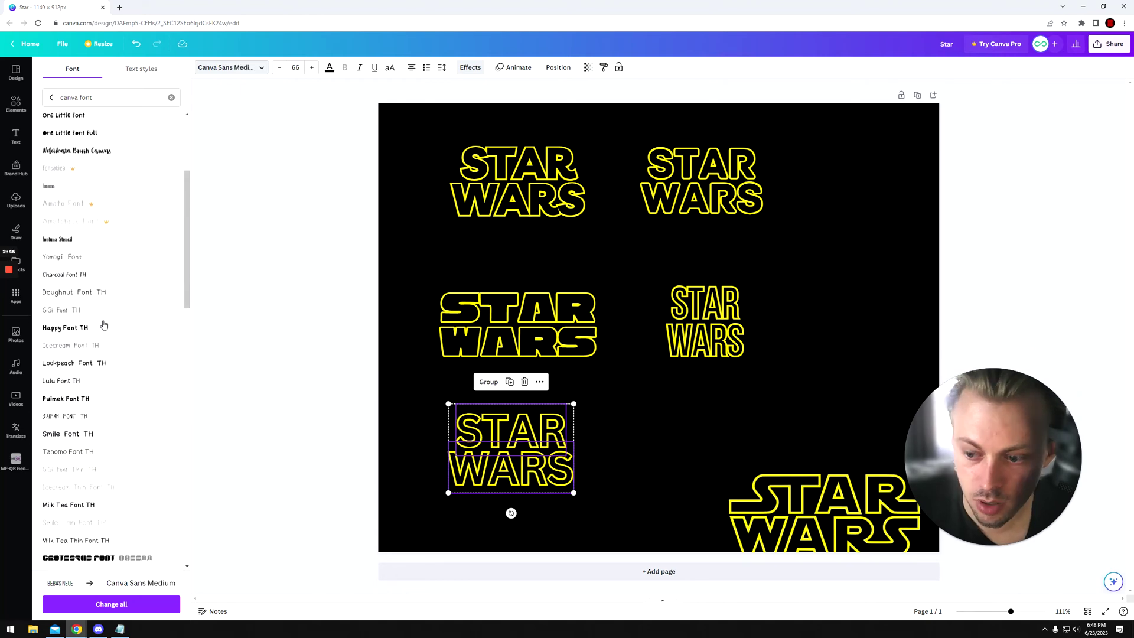
pyautogui.scroll(-10, 83, 297)
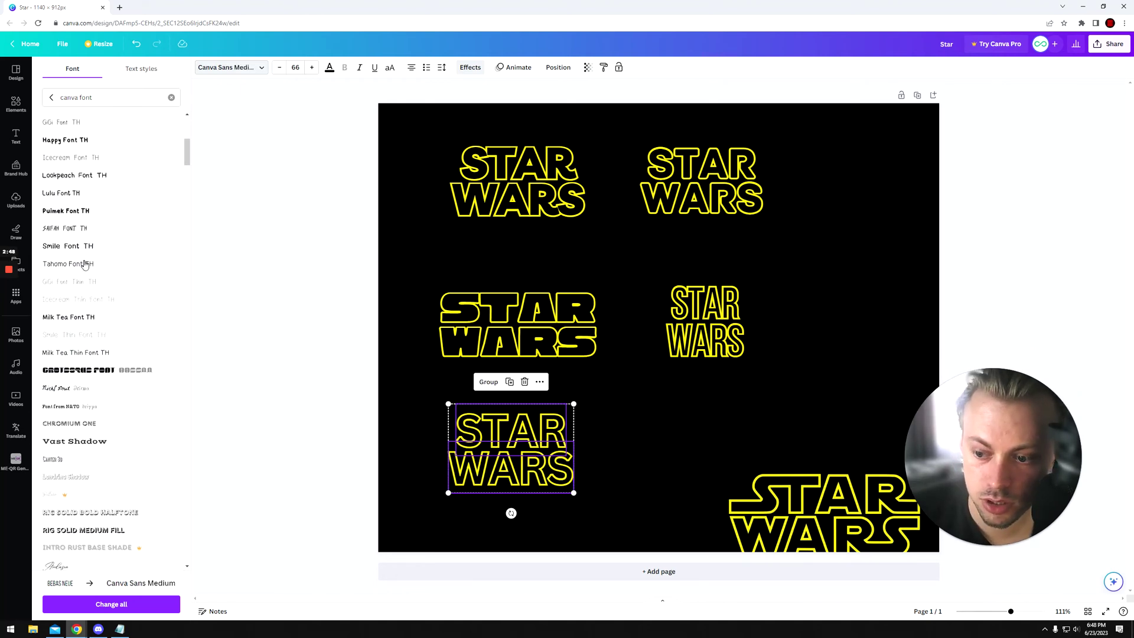
pyautogui.scroll(-4, 102, 359)
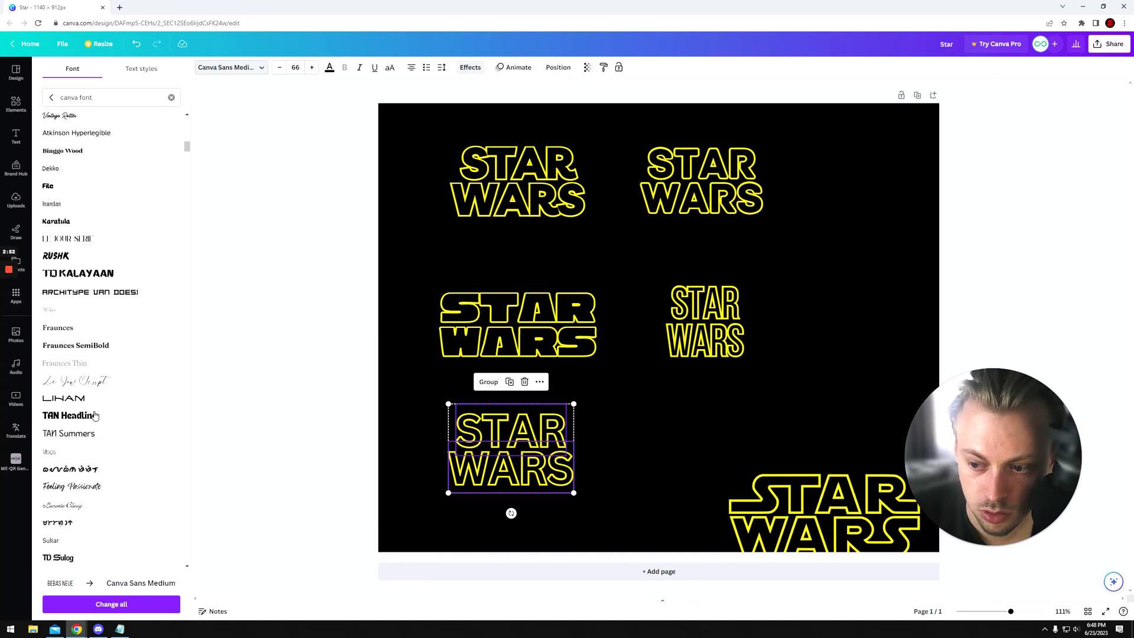
pyautogui.scroll(-6, 94, 415)
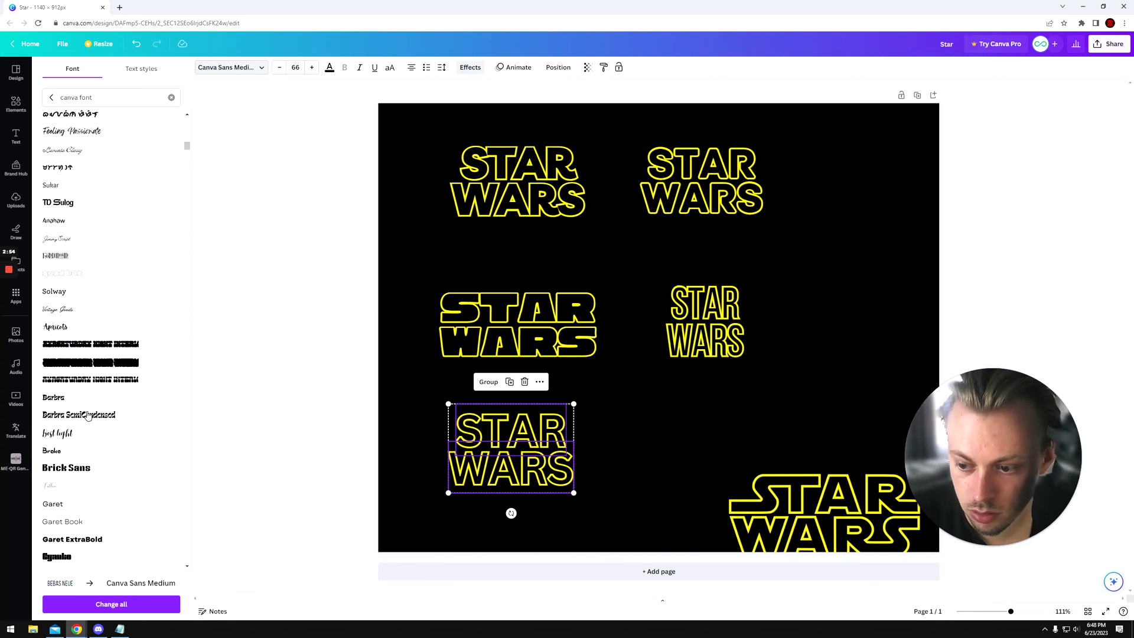
pyautogui.scroll(-1, 73, 553)
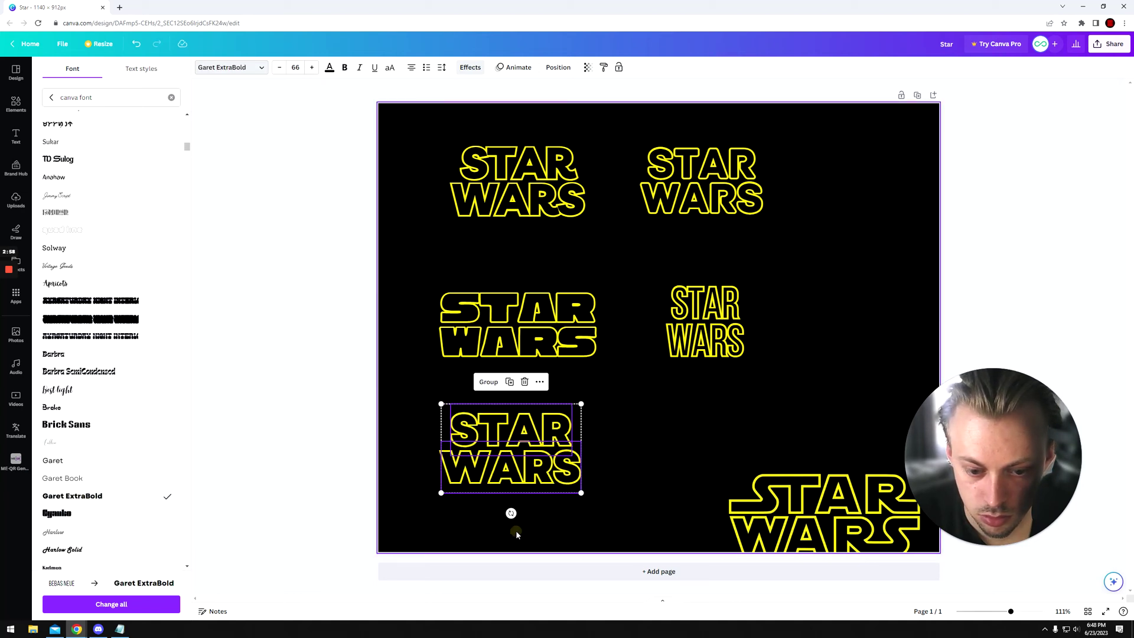
pyautogui.click(516, 529)
pyautogui.click(506, 472)
pyautogui.moveTo(506, 472); pyautogui.dragTo(513, 463)
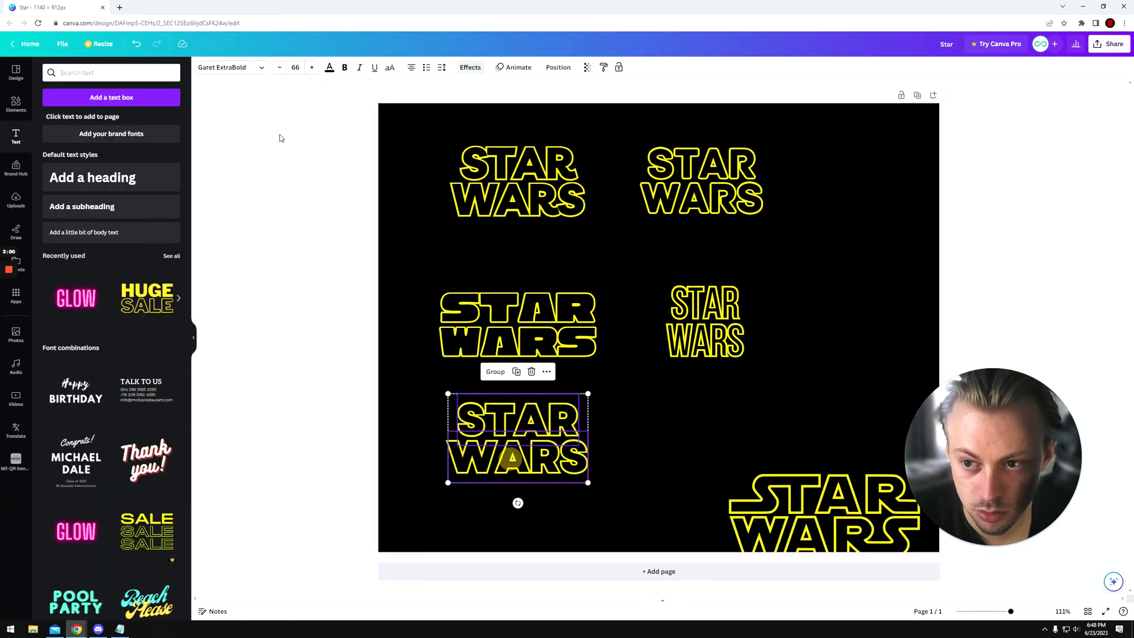
# - Move the logo image fully onto the page, beside the Garet ExtraBold text and below the Bebas Neue text
pyautogui.click(650, 492)
pyautogui.moveTo(814, 519); pyautogui.dragTo(772, 452)
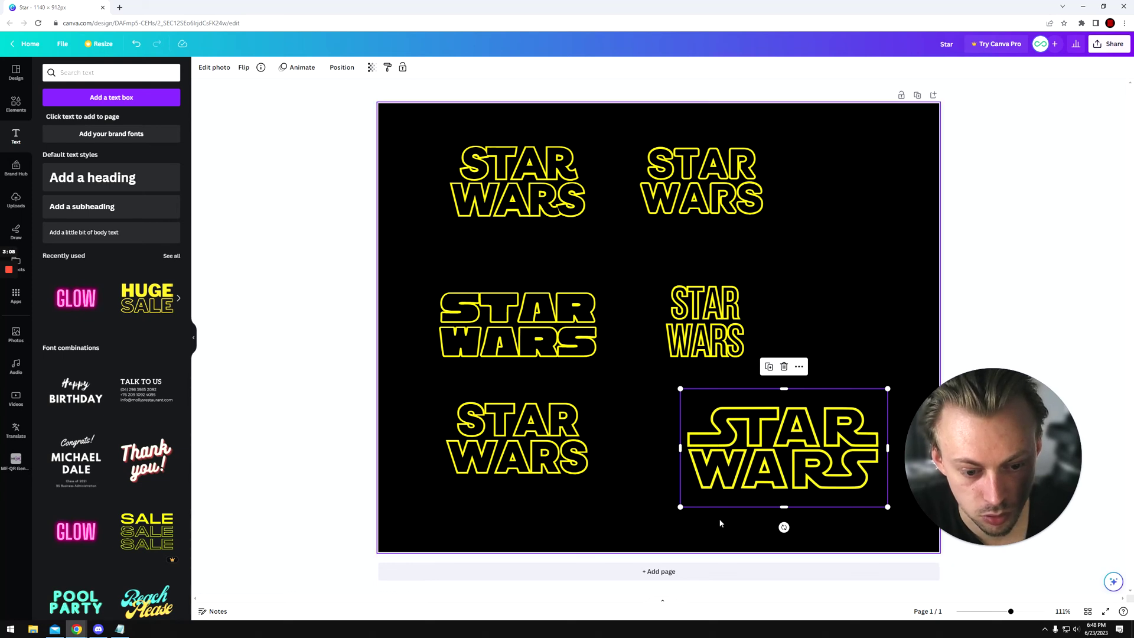
pyautogui.moveTo(741, 434); pyautogui.dragTo(734, 449)
pyautogui.click(560, 462)
pyautogui.press('Right')
pyautogui.press('Right')
pyautogui.press('Right')
pyautogui.press('Right')
pyautogui.press('Right')
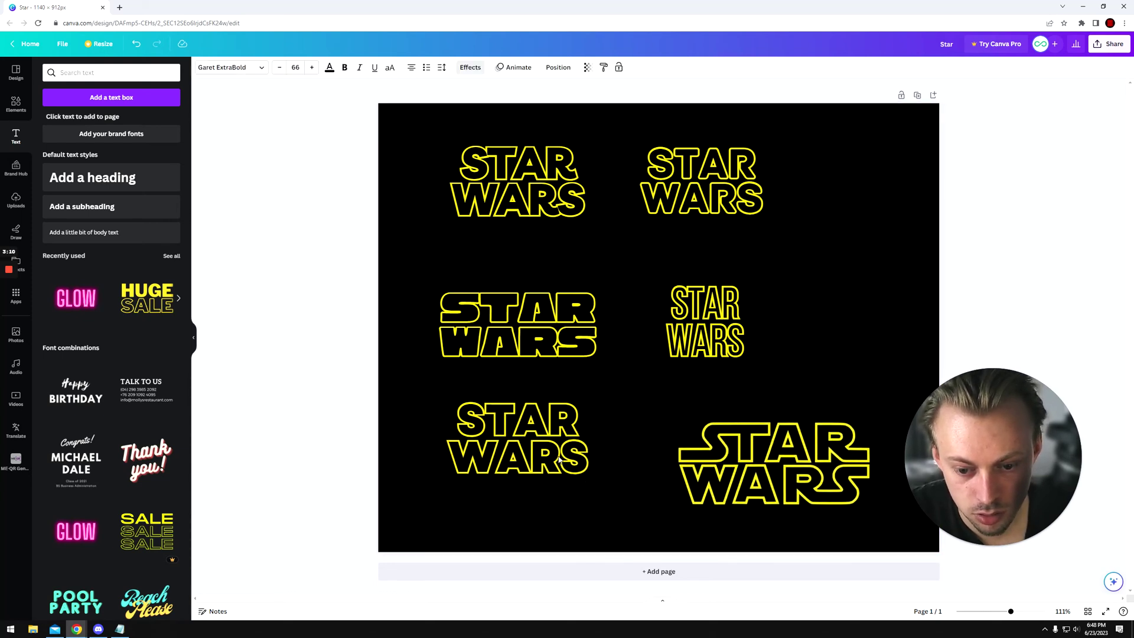
# - Even out the layout by lowering the Garet ExtraBold pair slightly and raising the middle row of texts and the logo image
pyautogui.moveTo(617, 404); pyautogui.dragTo(471, 485)
pyautogui.moveTo(516, 445); pyautogui.dragTo(505, 453)
pyautogui.click(511, 508)
pyautogui.moveTo(610, 402); pyautogui.dragTo(461, 498)
pyautogui.moveTo(511, 449); pyautogui.dragTo(524, 449)
pyautogui.moveTo(408, 254); pyautogui.dragTo(707, 322)
pyautogui.click(760, 376)
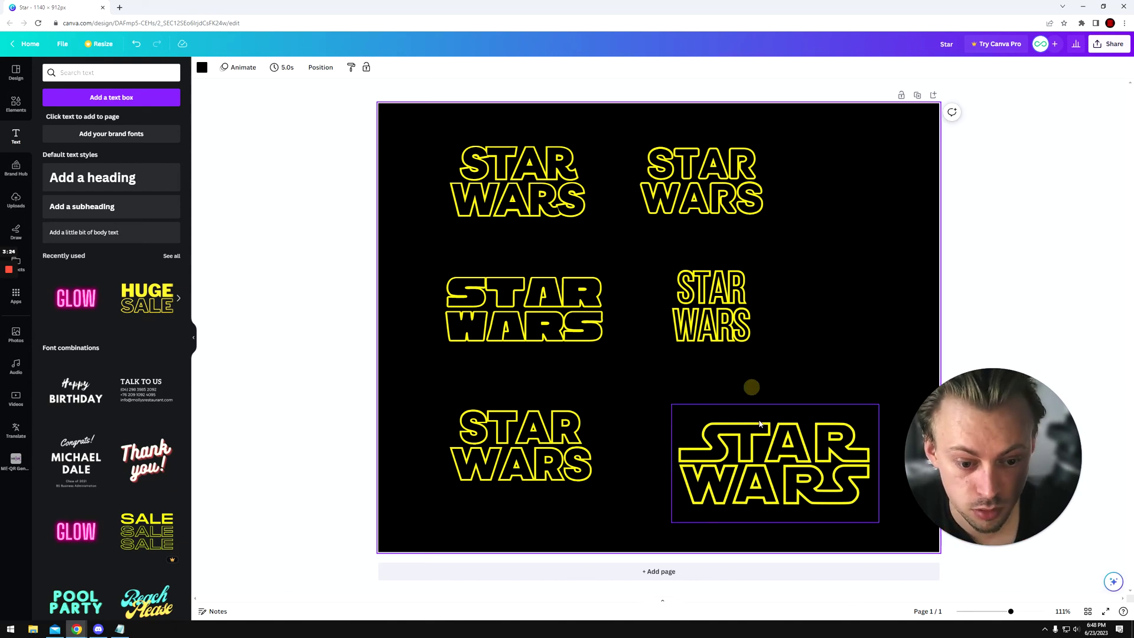
pyautogui.moveTo(756, 449); pyautogui.dragTo(754, 423)
pyautogui.click(721, 325)
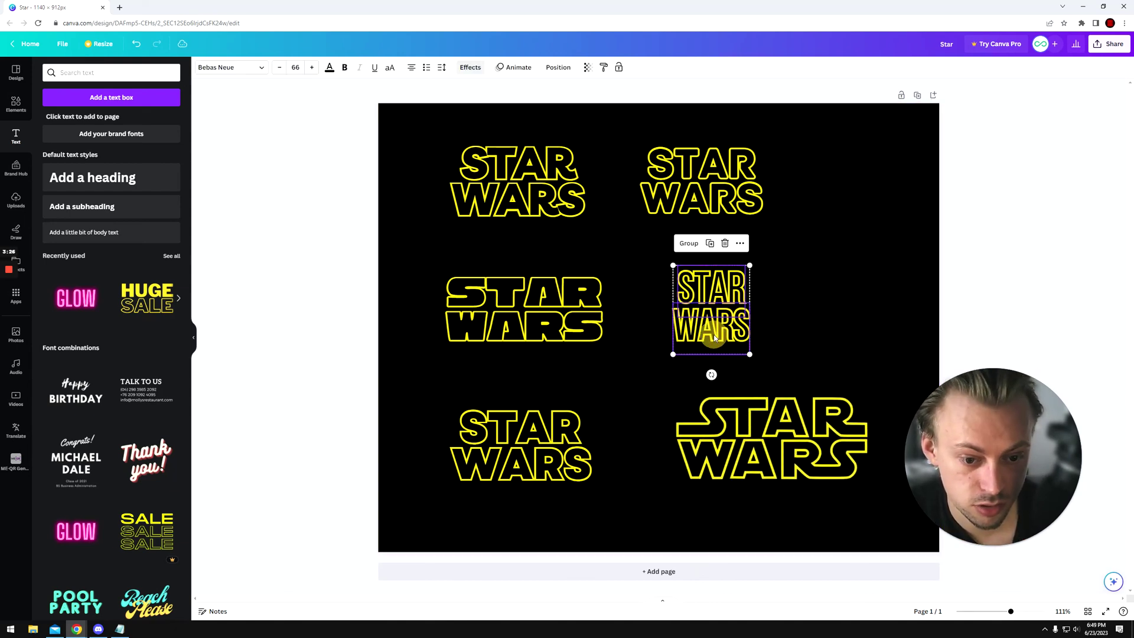
pyautogui.moveTo(747, 345); pyautogui.dragTo(755, 332)
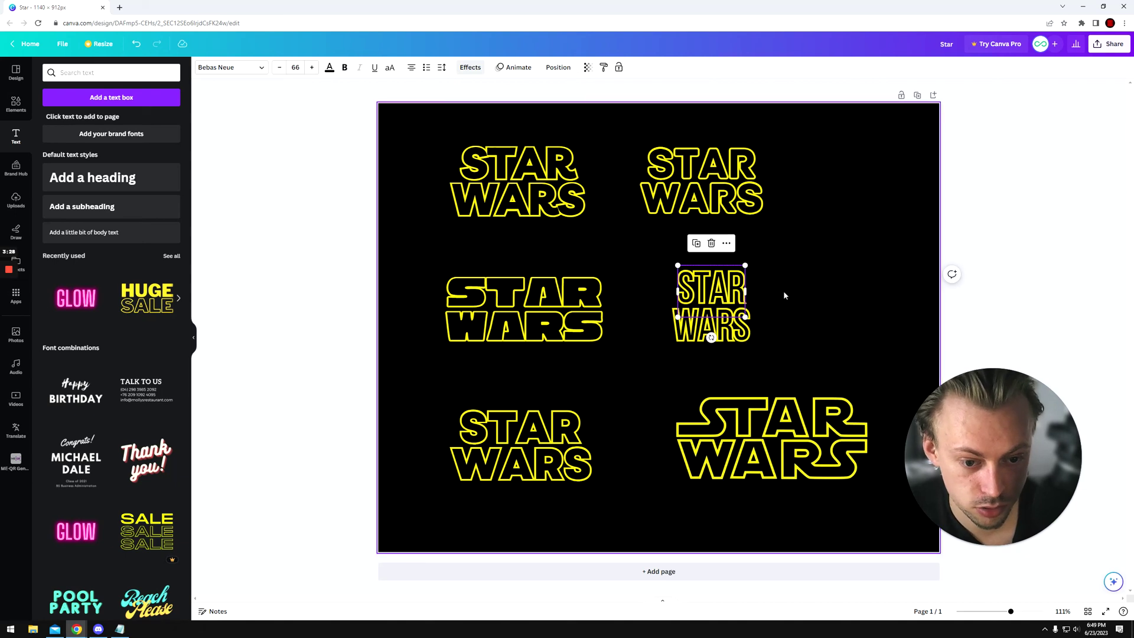
pyautogui.click(739, 323)
pyautogui.click(724, 293)
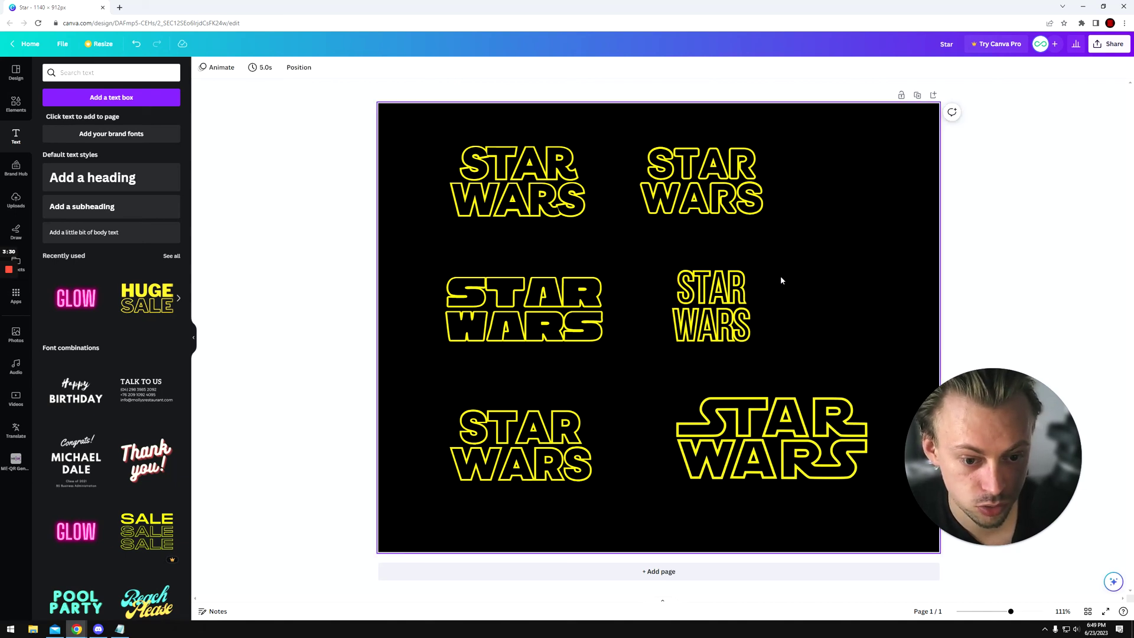
pyautogui.moveTo(780, 275); pyautogui.dragTo(687, 337)
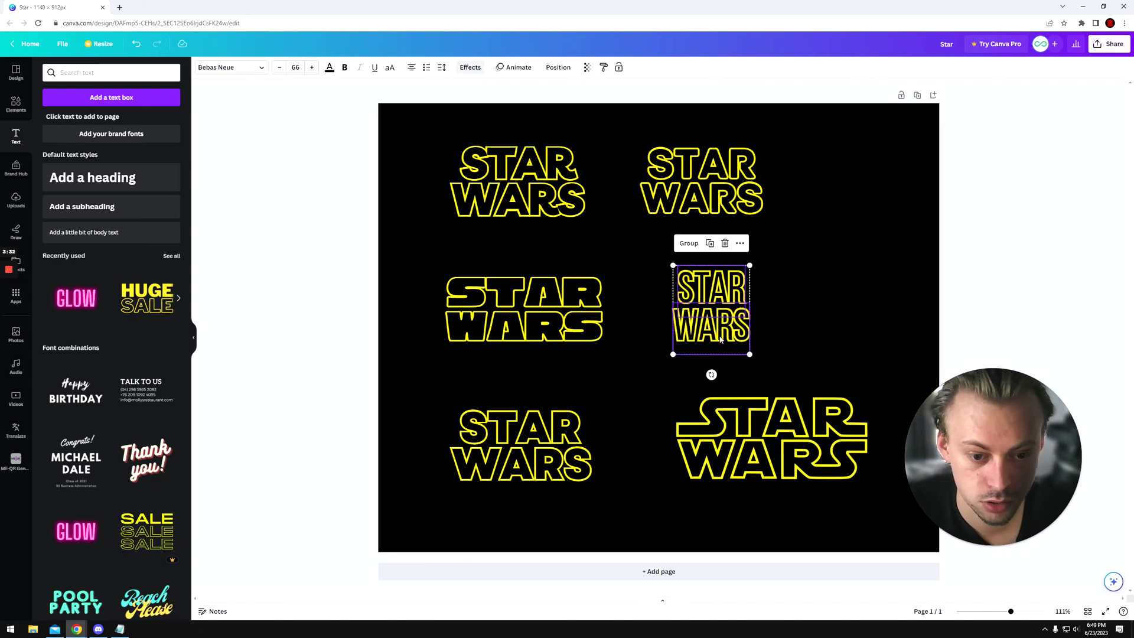
pyautogui.click(777, 300)
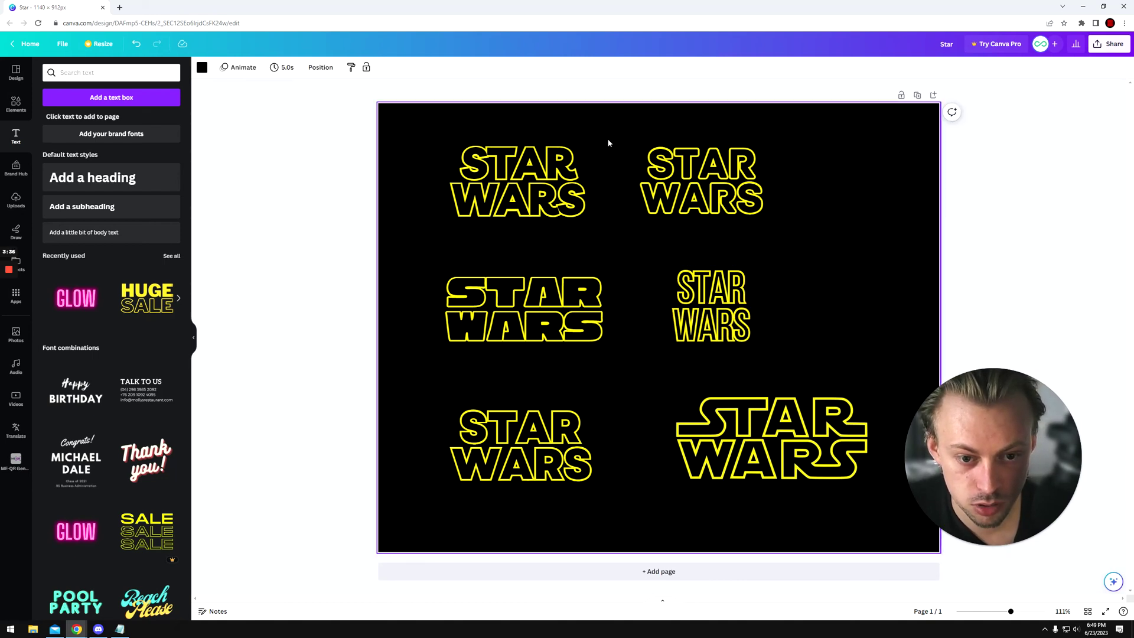
# - Select the texts in the upper two rows in turn to check which font each one uses
pyautogui.moveTo(449, 137); pyautogui.dragTo(834, 337)
pyautogui.click(620, 249)
pyautogui.click(494, 188)
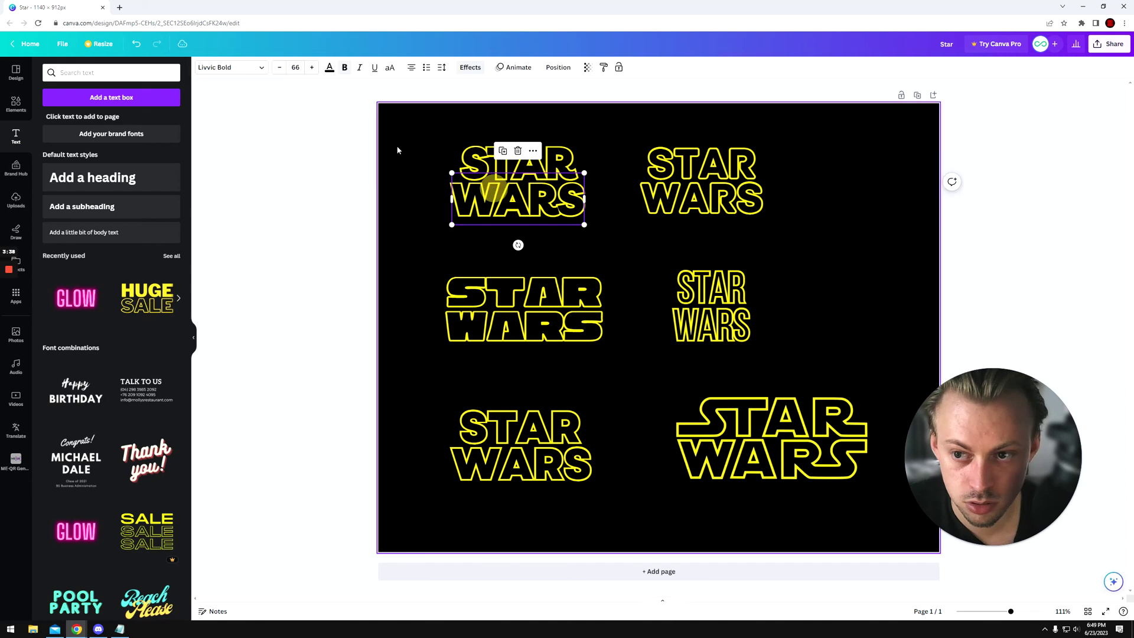
pyautogui.click(672, 196)
pyautogui.click(517, 284)
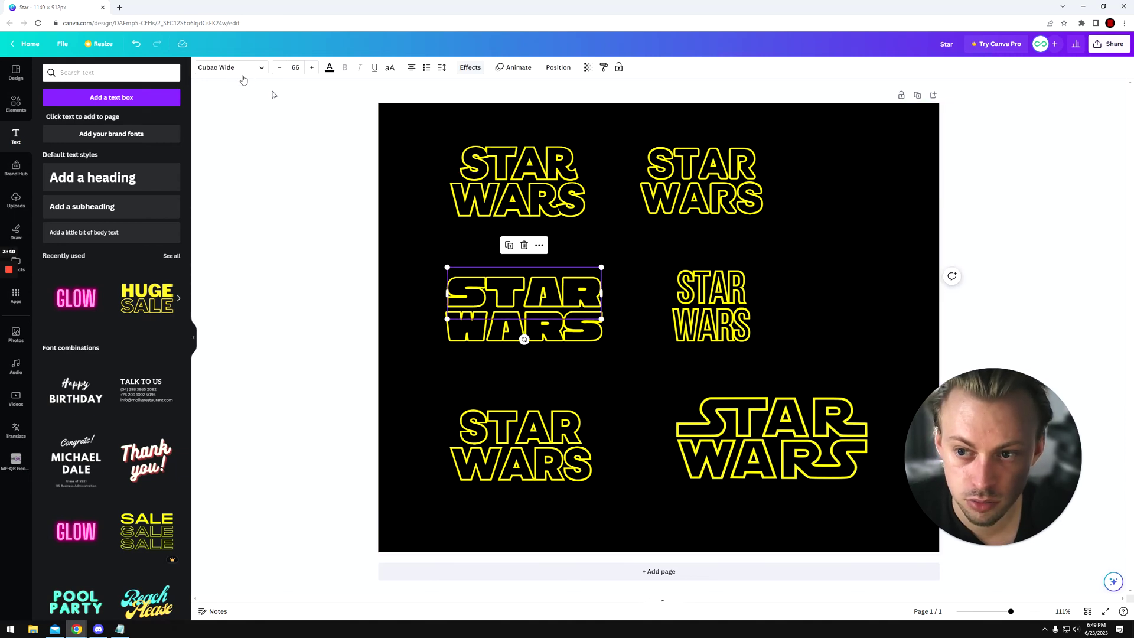
pyautogui.click(687, 282)
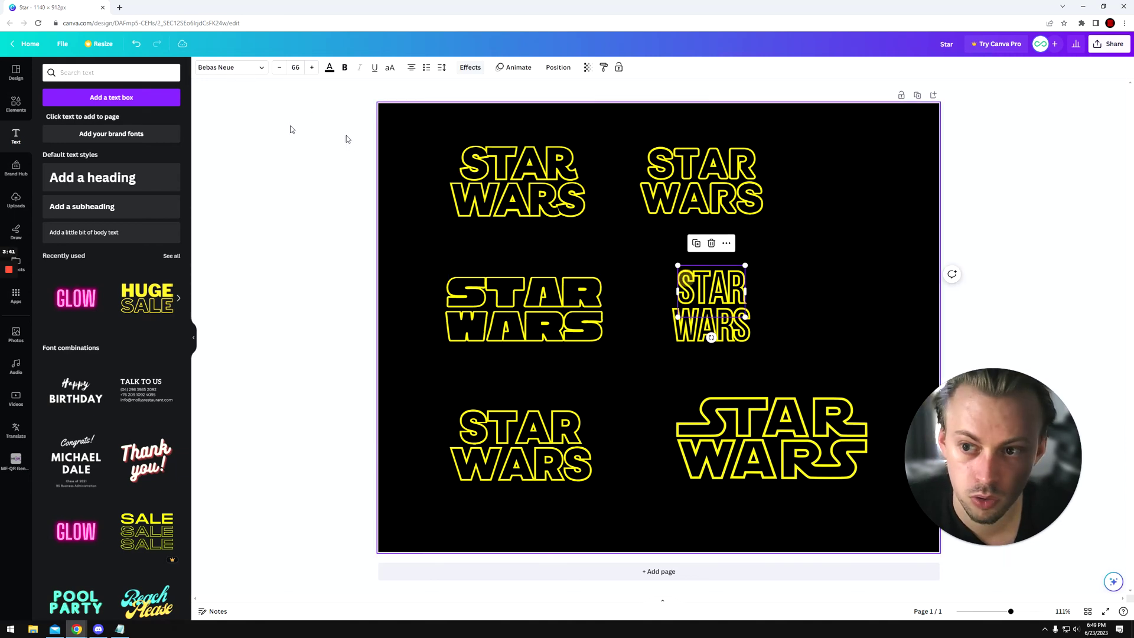
pyautogui.click(799, 266)
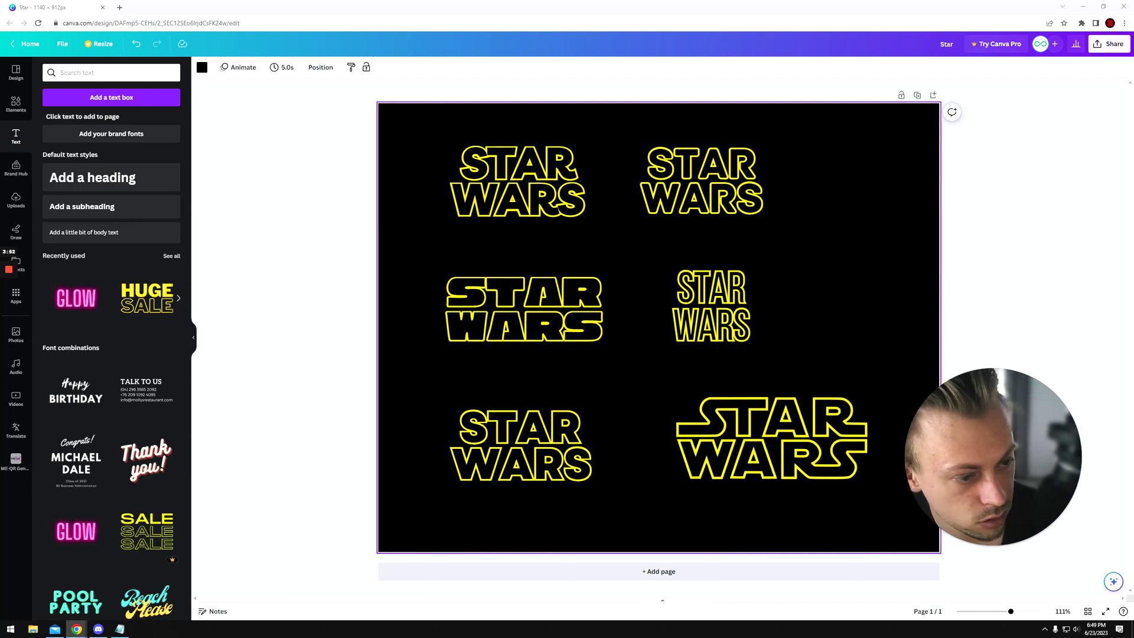
# - Switch to the dafont.com Star Jedi page, examine the font's styles and letter shapes, and return to the Canva design
pyautogui.moveTo(1133, 366); pyautogui.dragTo(560, 89)
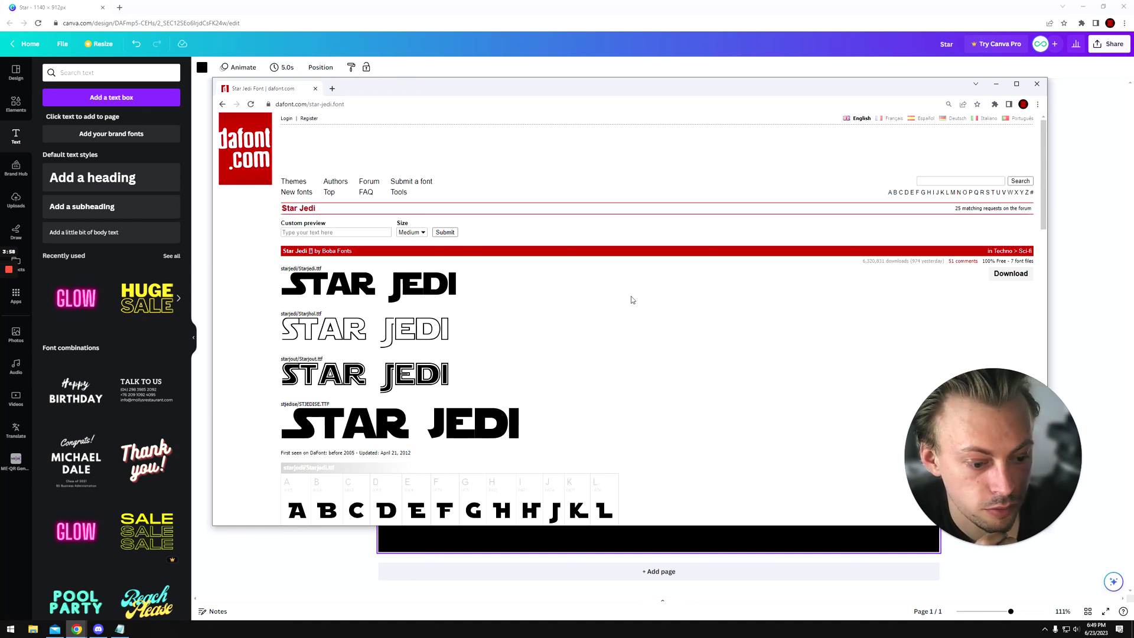
pyautogui.scroll(-2, 631, 299)
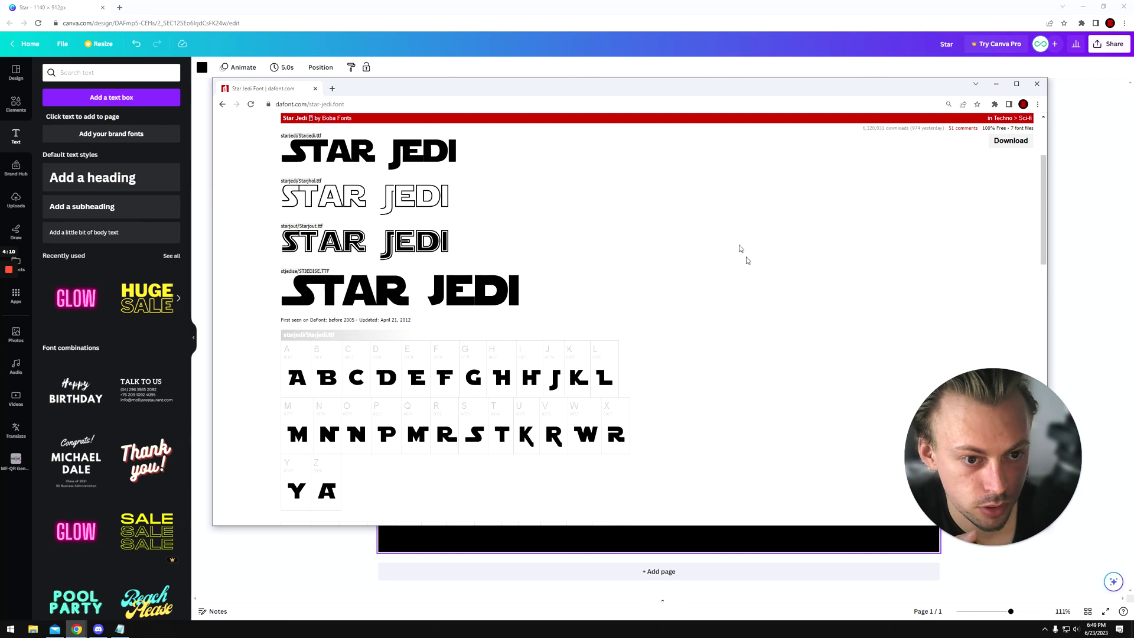
pyautogui.click(533, 46)
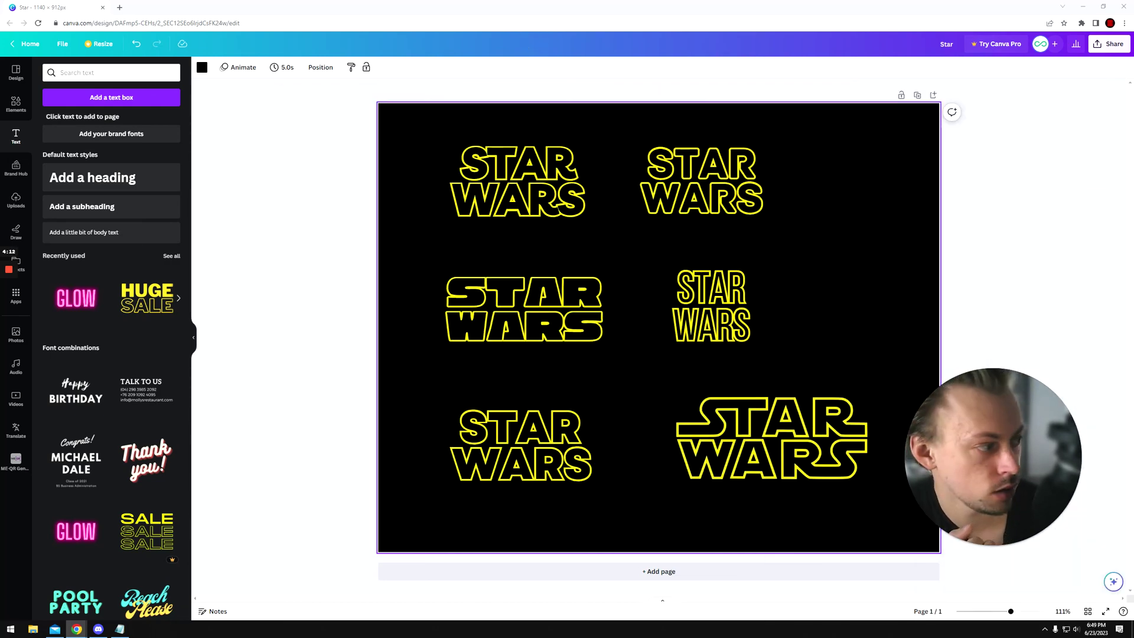